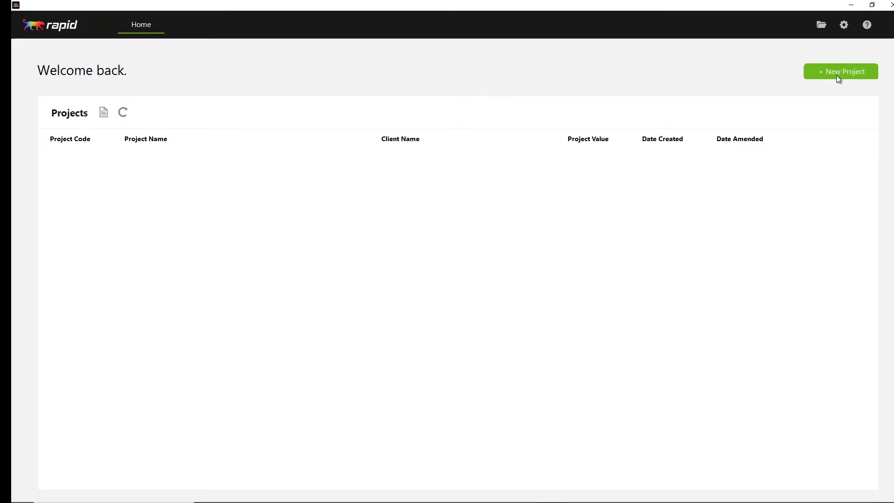
Step: Copy the two Groundworks Example PDF files from the desktop into Rapid's Drawings folder
click(822, 26)
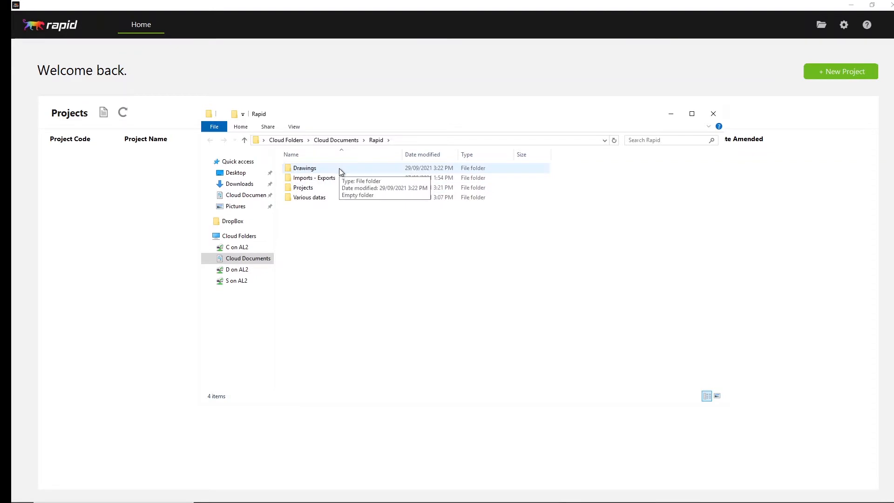
double_click(340, 171)
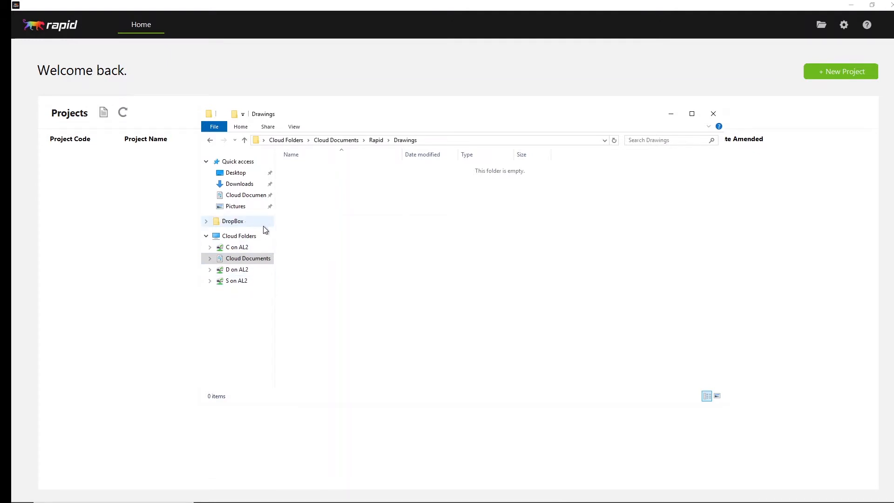
click(855, 5)
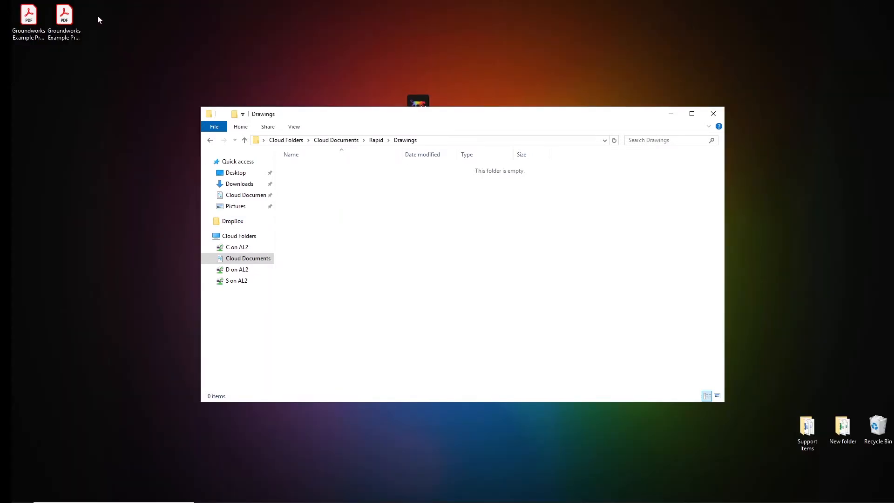
drag(98, 17, 14, 19)
right_click(14, 19)
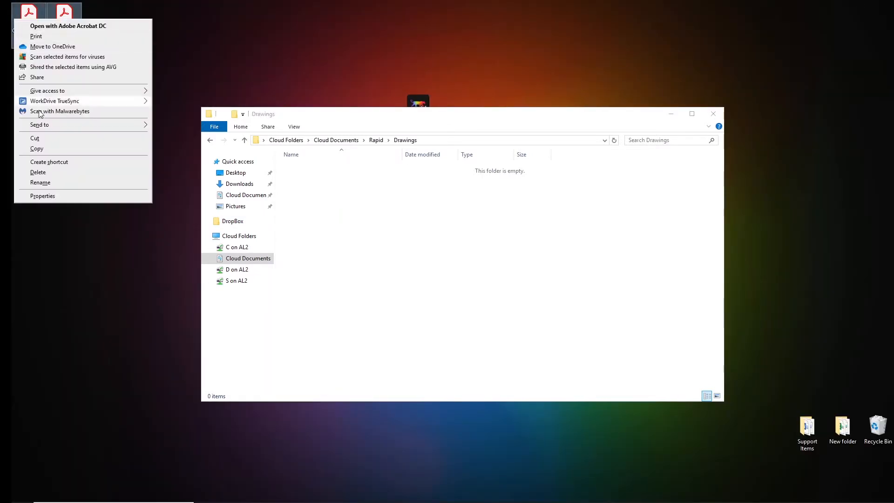
click(37, 149)
right_click(323, 197)
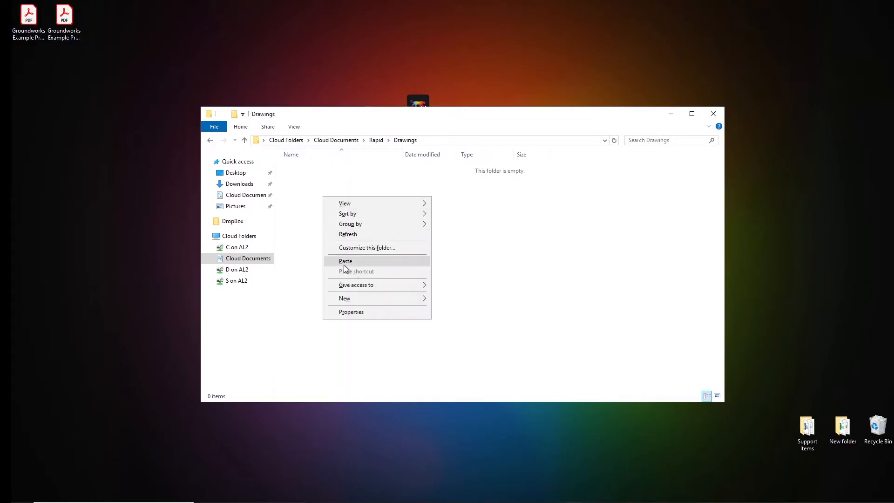
click(345, 262)
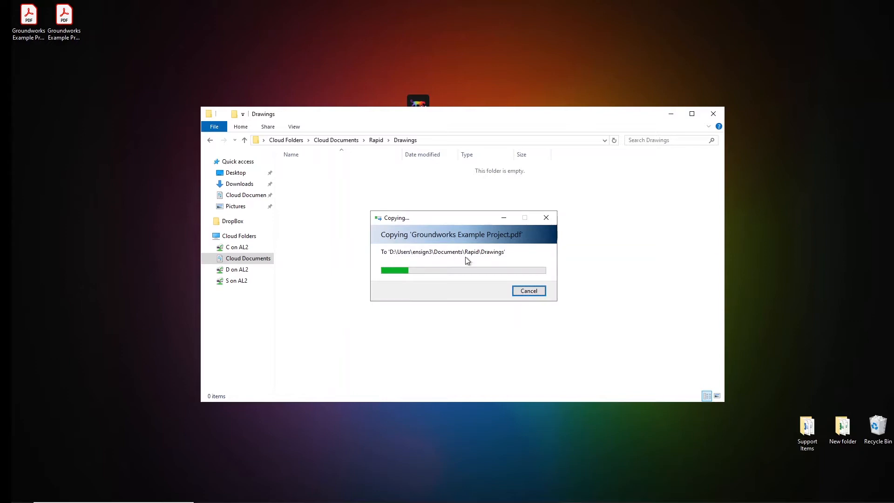
Step: Switch back to Rapid and create a project with code E001, project name Example Name and client name Example Client
mouse_move(549, 495)
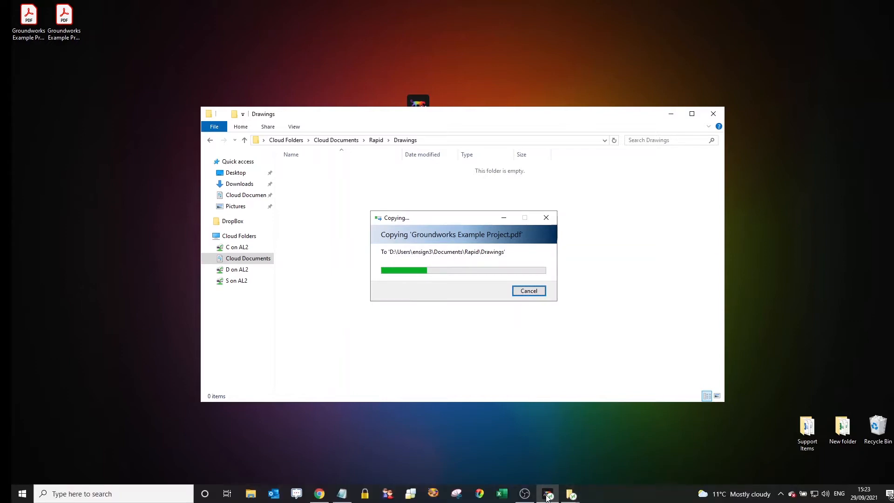
click(549, 494)
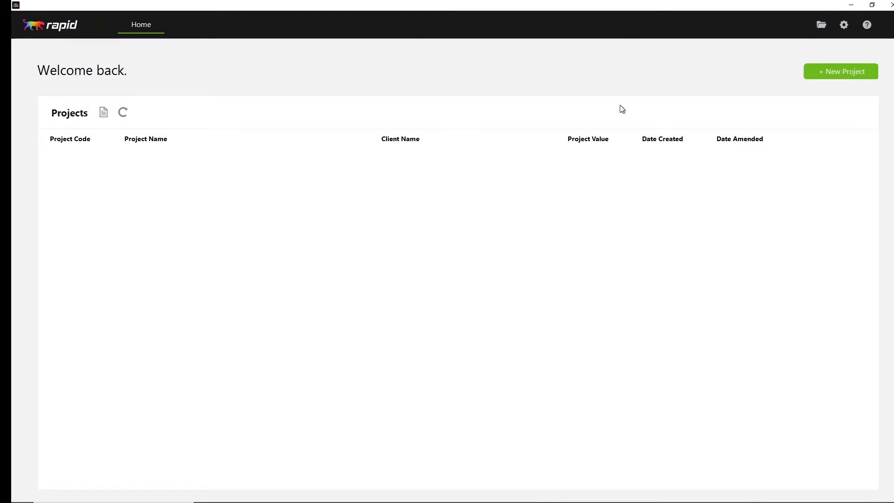
click(849, 71)
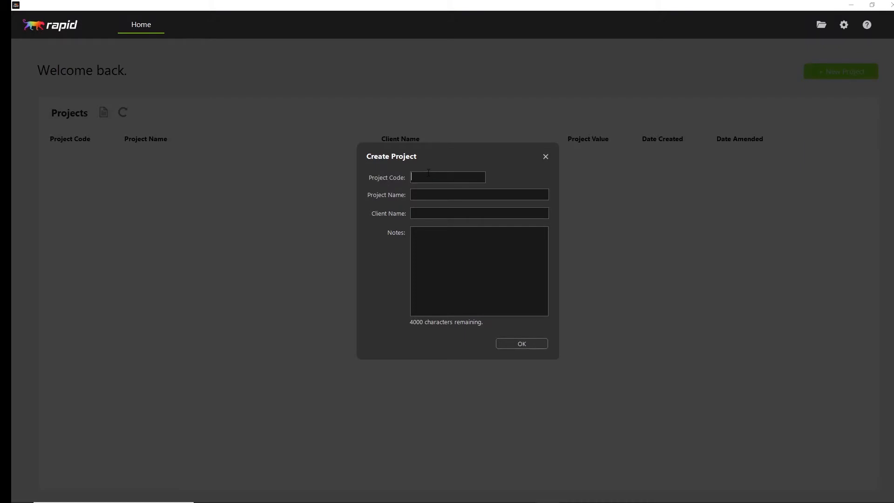
text(E001)
text(Example)
text( Name)
text(Example )
text(Client)
click(522, 344)
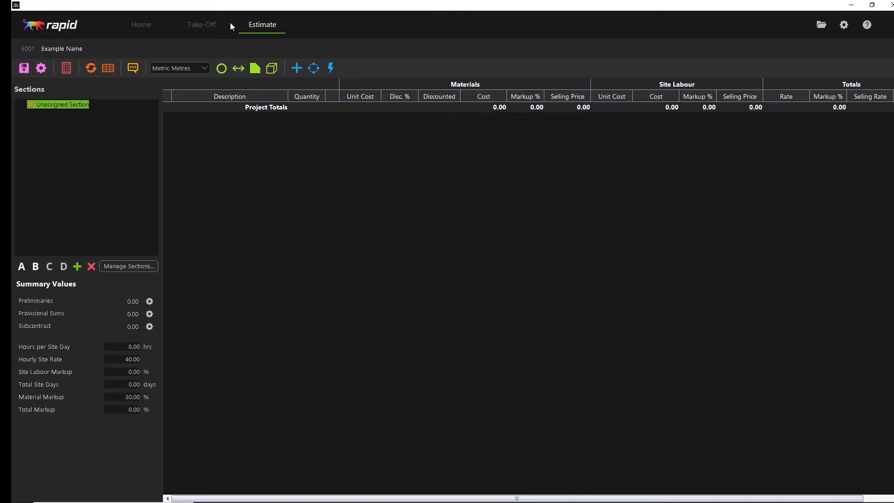
Step: Add Groundworks Example Project.pdf and Groundworks Example Project 2.pdf to the project's take-off and check the list of drawings
click(197, 25)
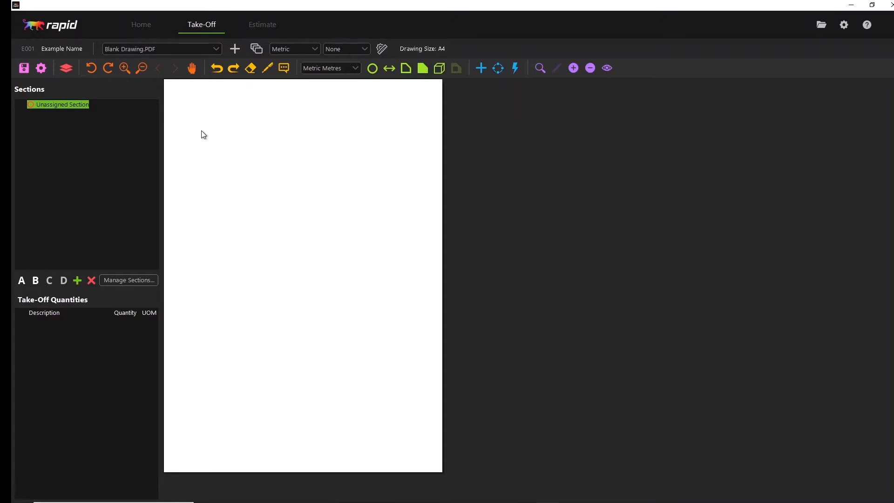
click(235, 49)
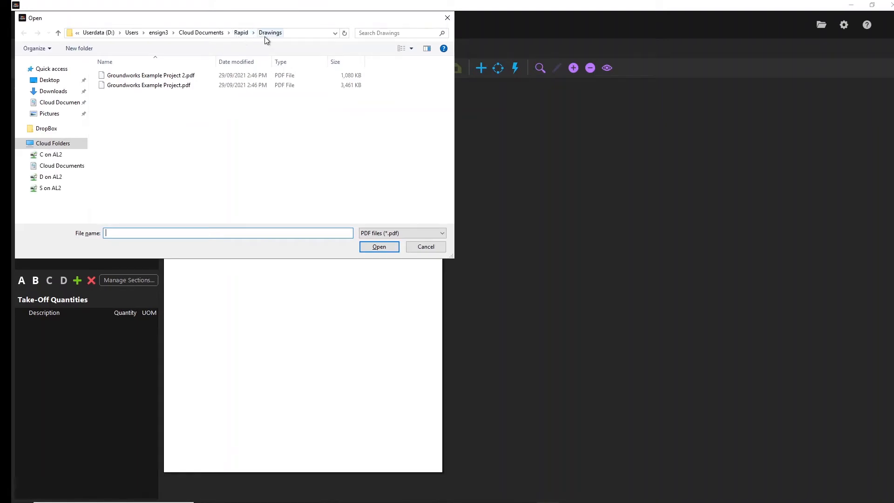
drag(170, 99, 169, 72)
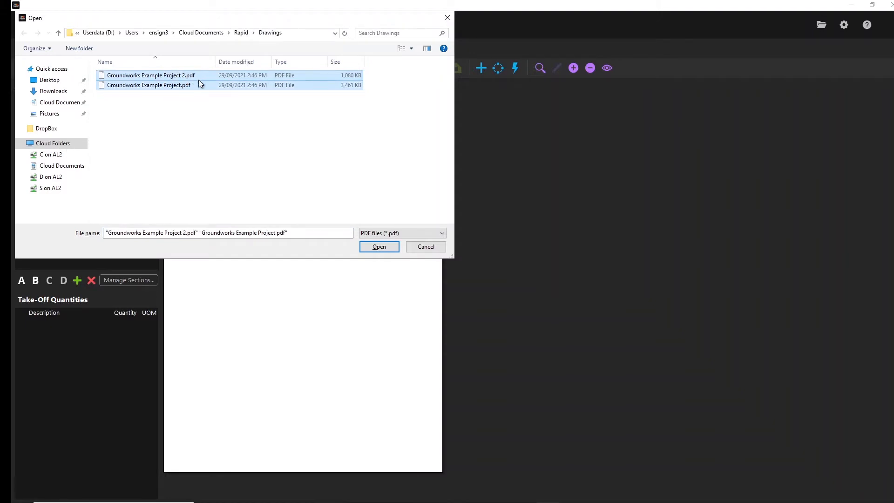
click(379, 247)
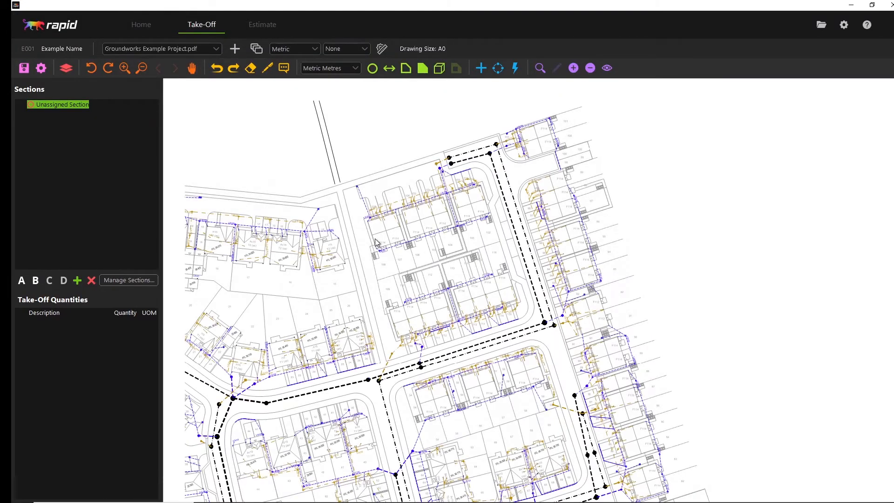
click(216, 49)
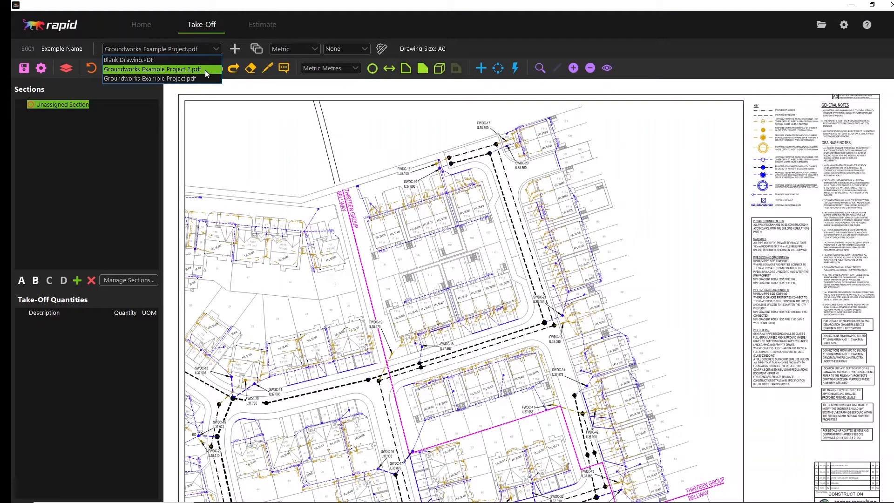
click(216, 49)
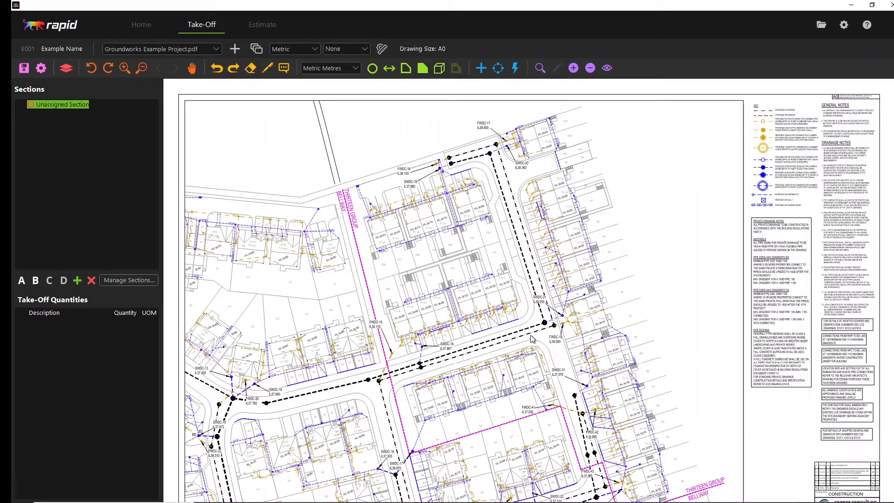
Step: Find the scale note beneath the plot drainage plan and set the drawing scale to 1 : 200
scroll(508, 339, down, 3)
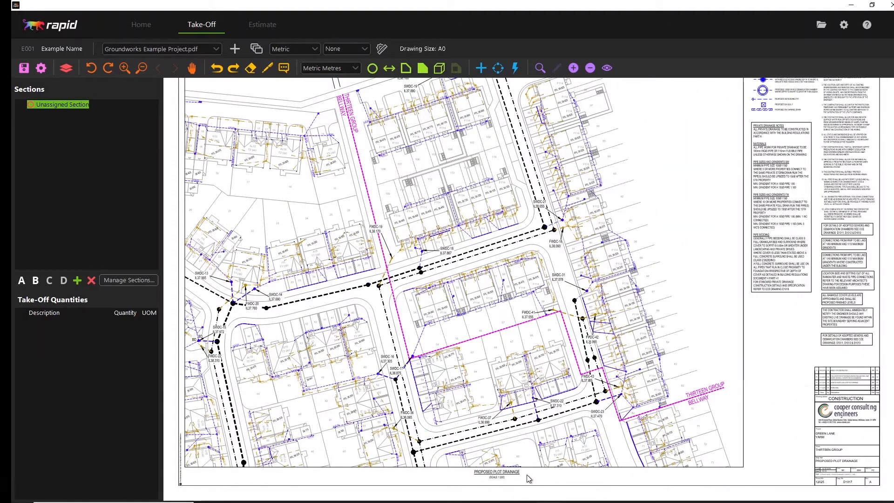
scroll(529, 479, up, 2)
scroll(536, 434, up, 2)
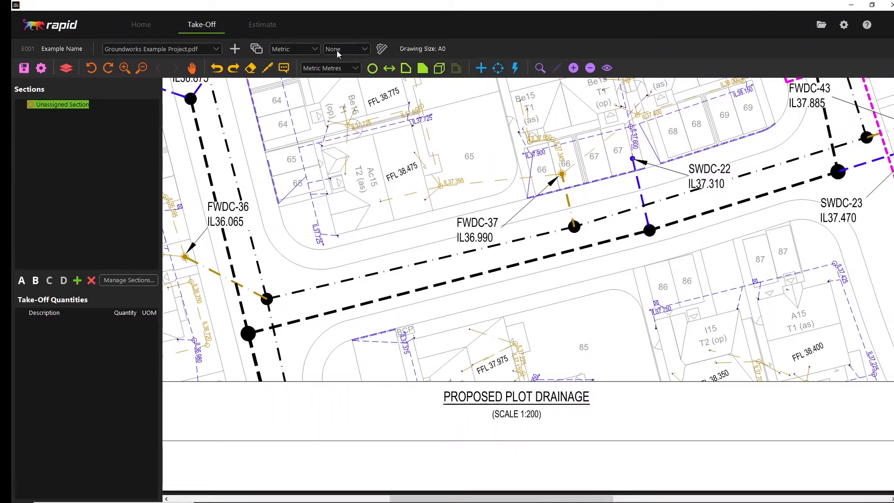
click(365, 50)
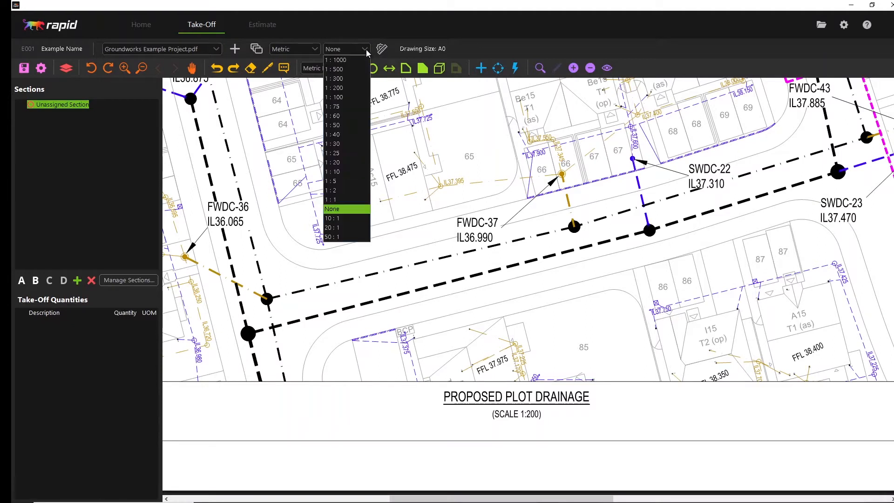
click(334, 88)
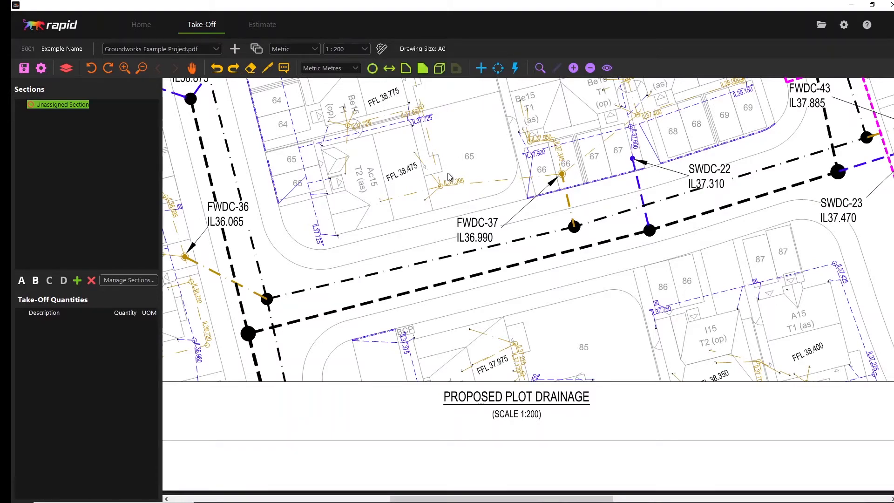
scroll(454, 171, down, 2)
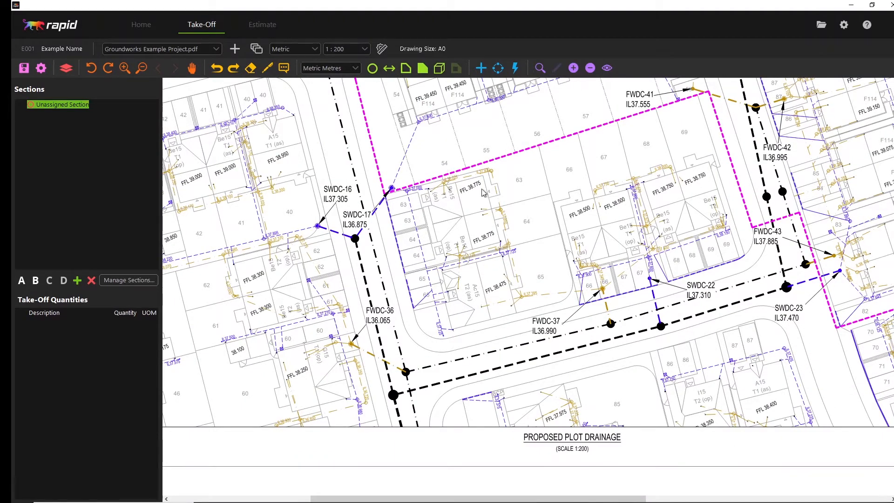
scroll(514, 205, down, 2)
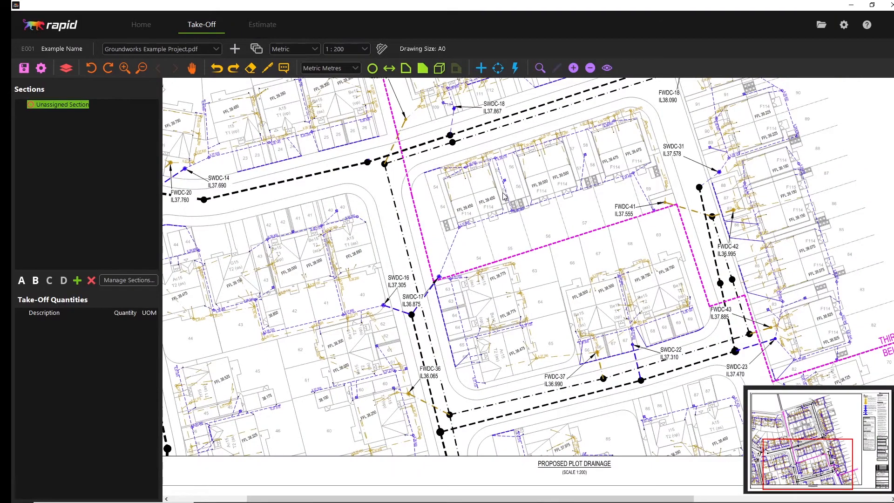
scroll(500, 201, down, 2)
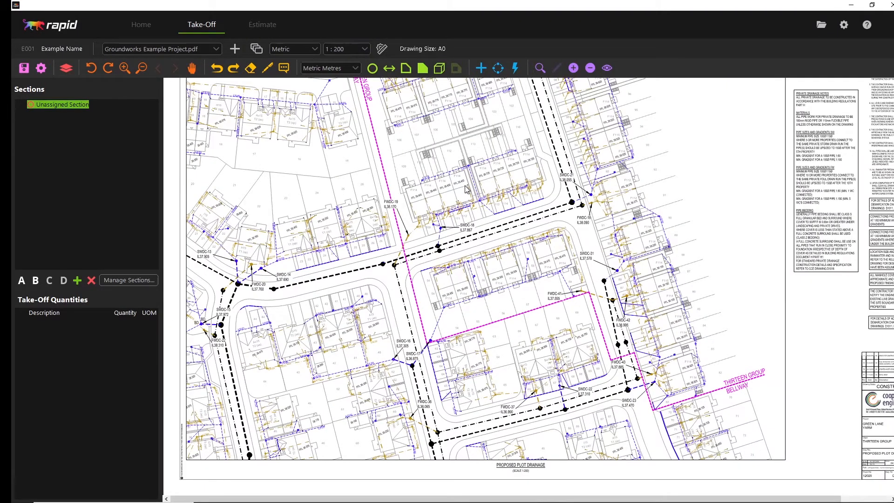
scroll(563, 150, up, 2)
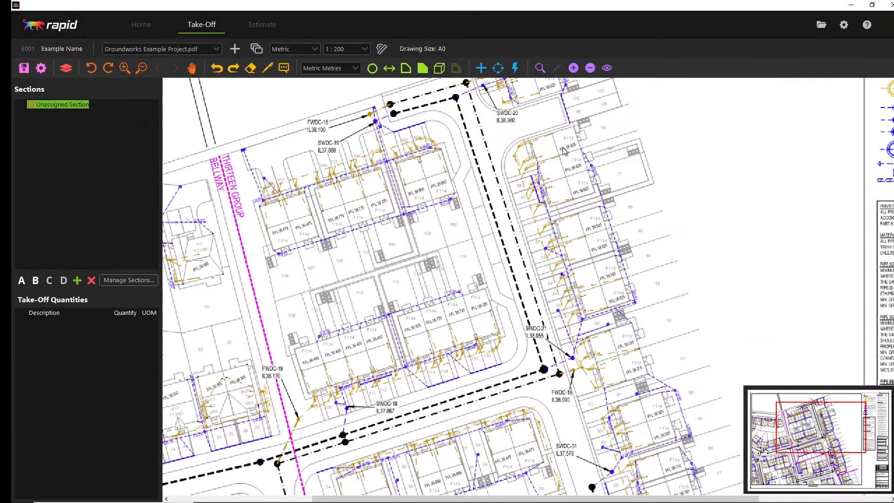
middle_drag(481, 146, 489, 172)
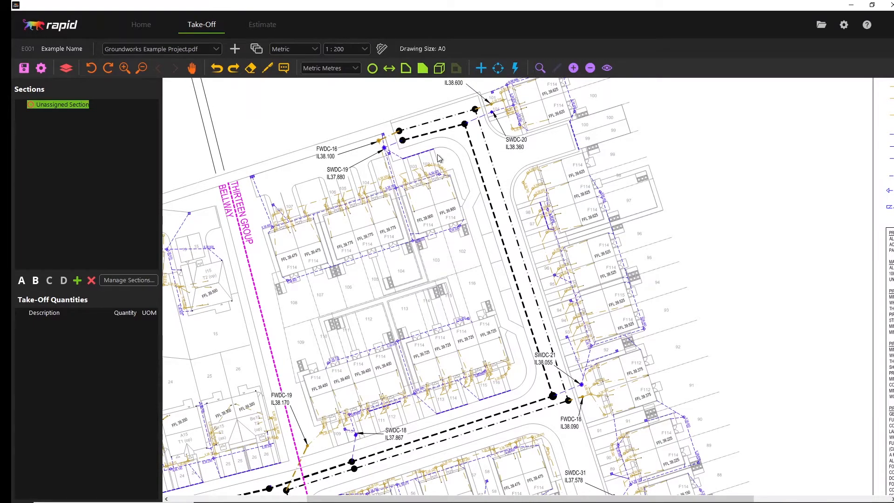
Step: Rename the Unassigned Section as Excavting
click(46, 103)
click(47, 103)
click(47, 103)
click(29, 103)
click(29, 105)
double_click(53, 105)
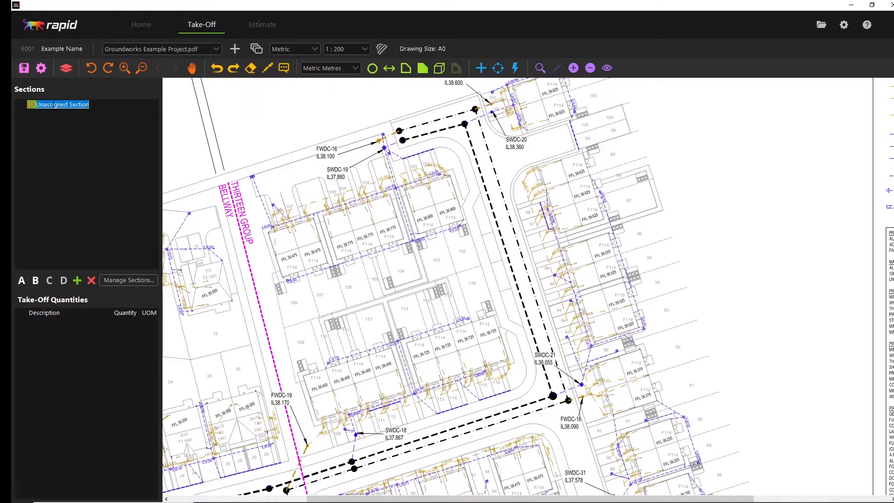
text(Ex)
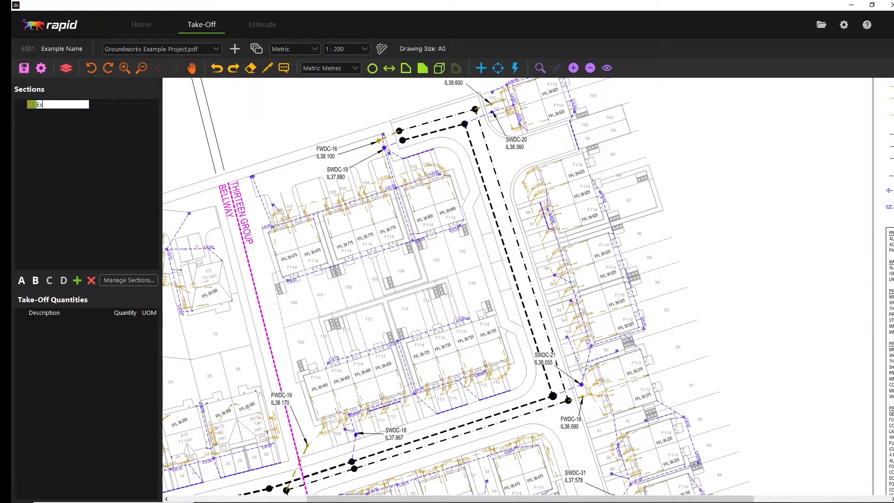
text(cavting)
key(Return)
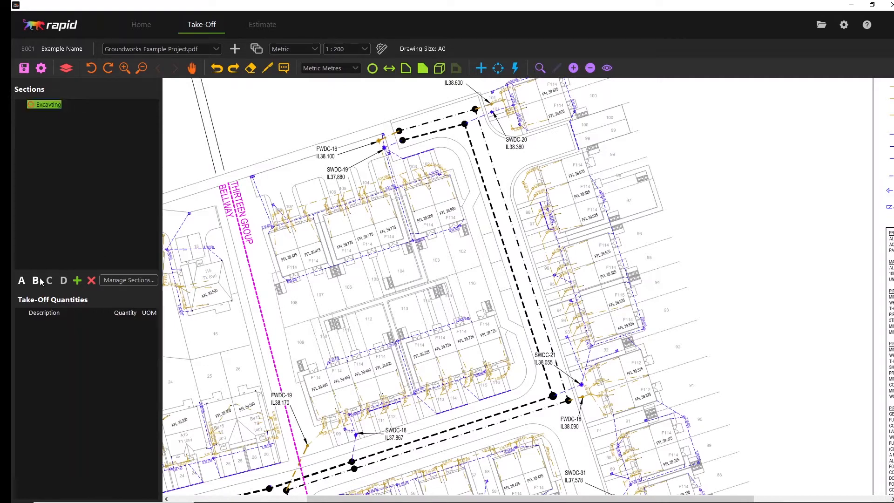
Step: Add a new level A section named Supply
click(21, 280)
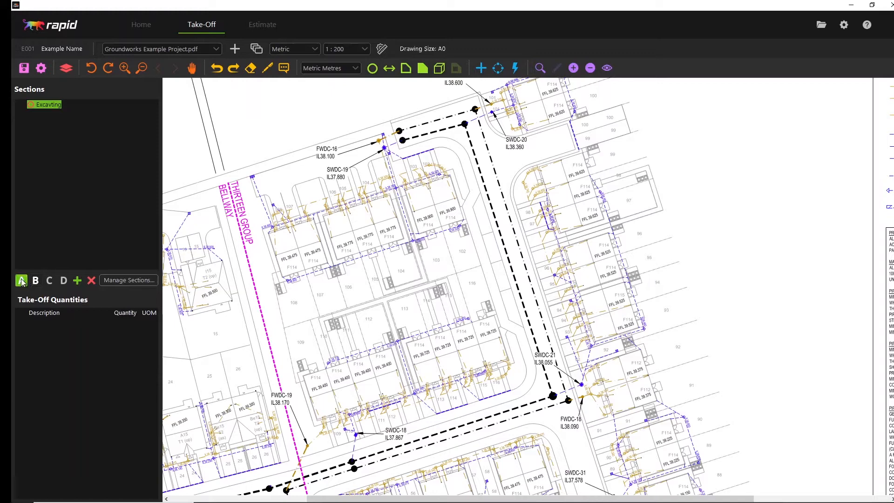
click(78, 281)
text(Sup)
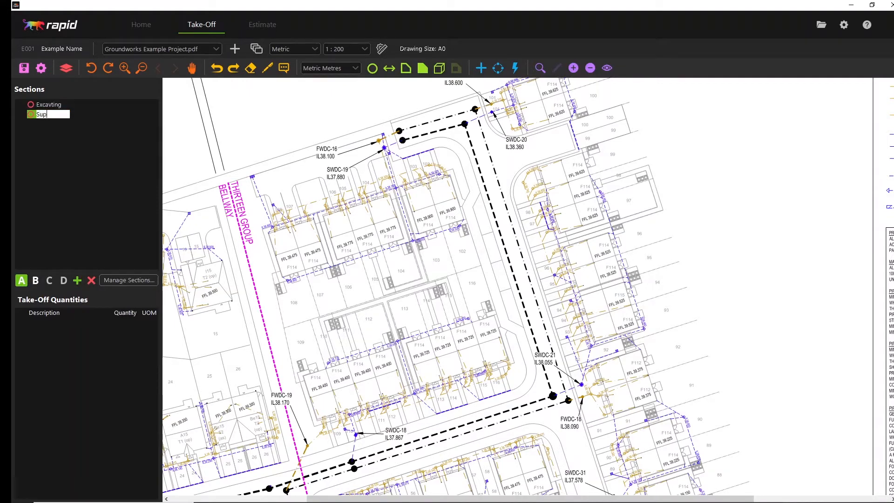
text(ply)
key(Return)
Step: Add a level B section named Manholes under the Supply section
click(50, 105)
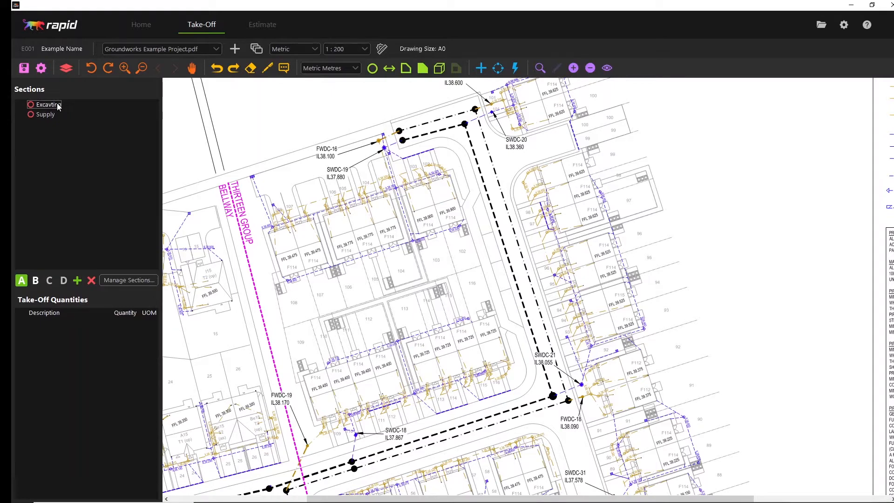
click(49, 115)
click(48, 106)
click(45, 114)
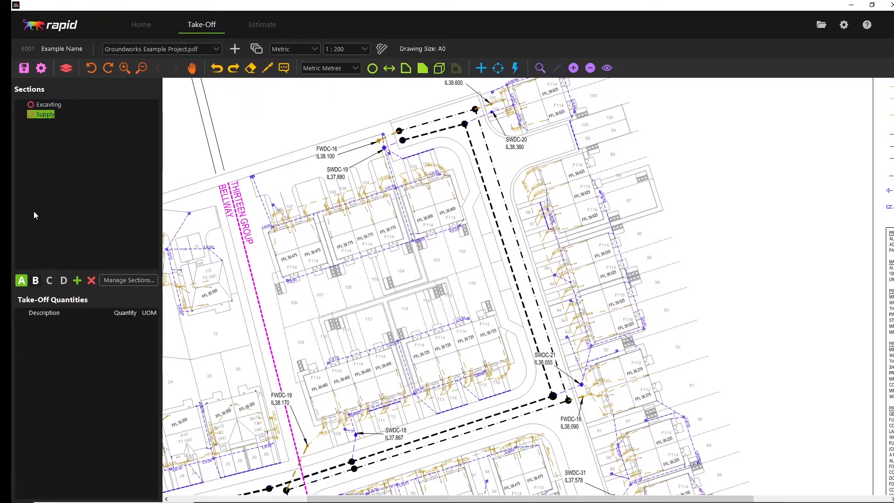
click(36, 281)
click(77, 281)
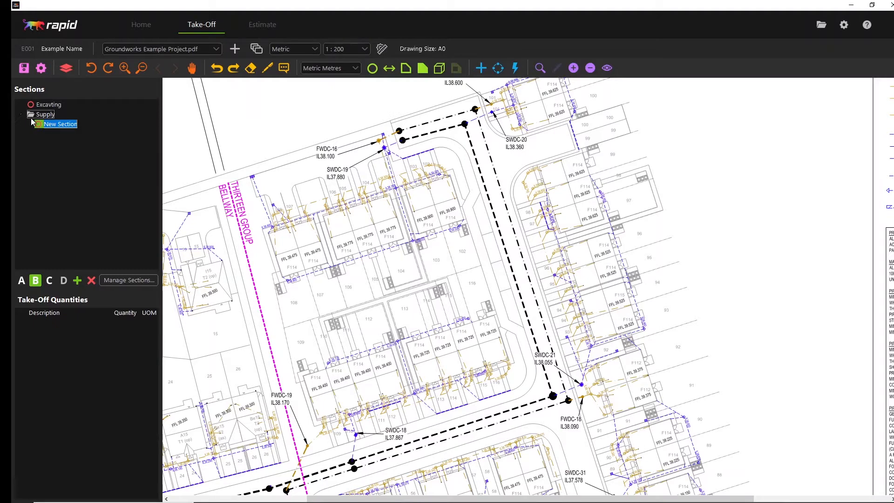
text(Manholes)
key(Return)
Step: Add another level B section named Pipework under Supply and make it the active section
click(79, 283)
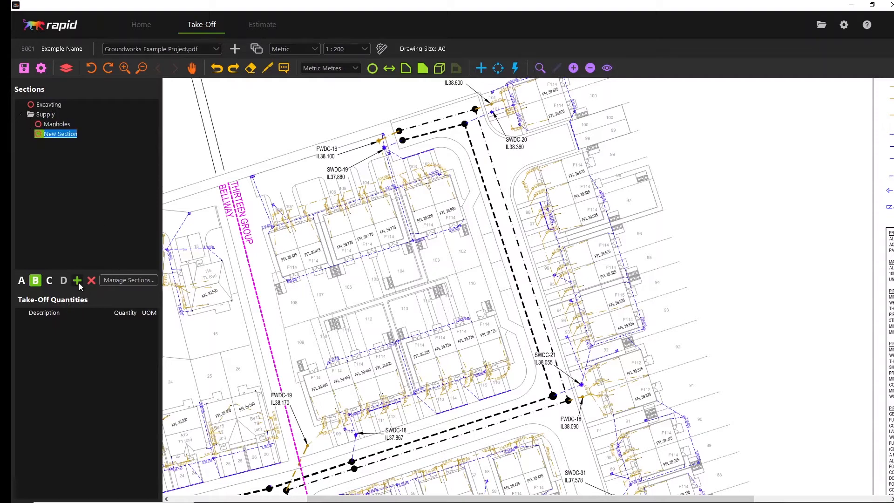
text(Pipework)
key(Return)
click(57, 135)
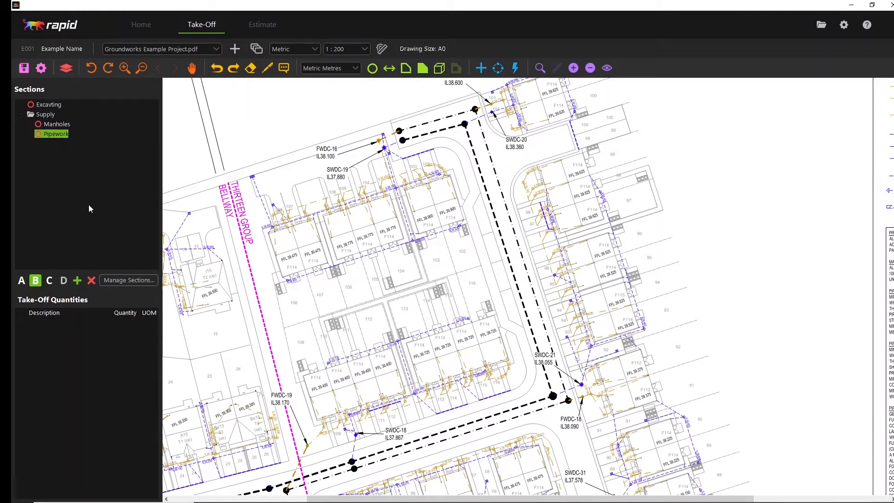
Step: Delete the Pipework and Manholes level B sections from under the Supply section
click(91, 281)
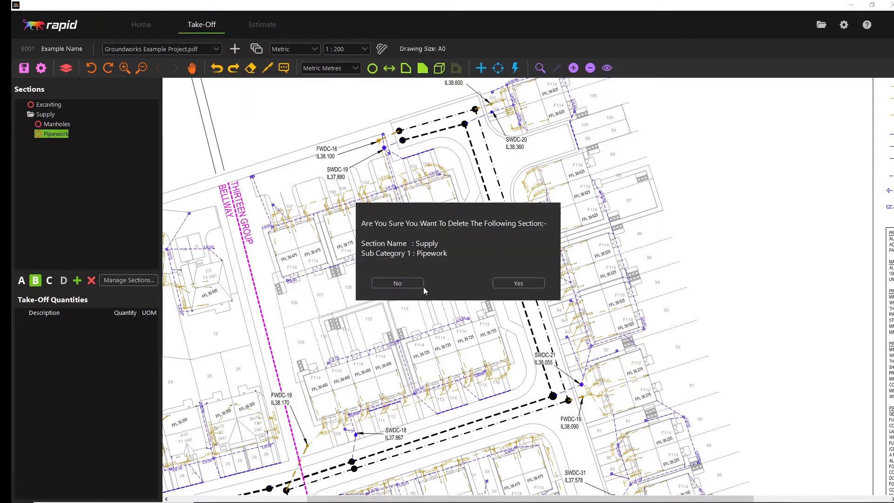
click(518, 284)
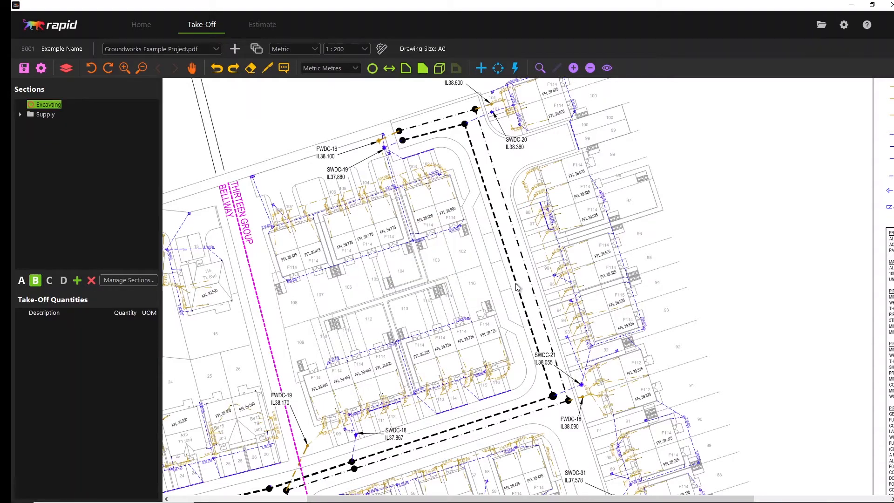
click(21, 114)
click(40, 116)
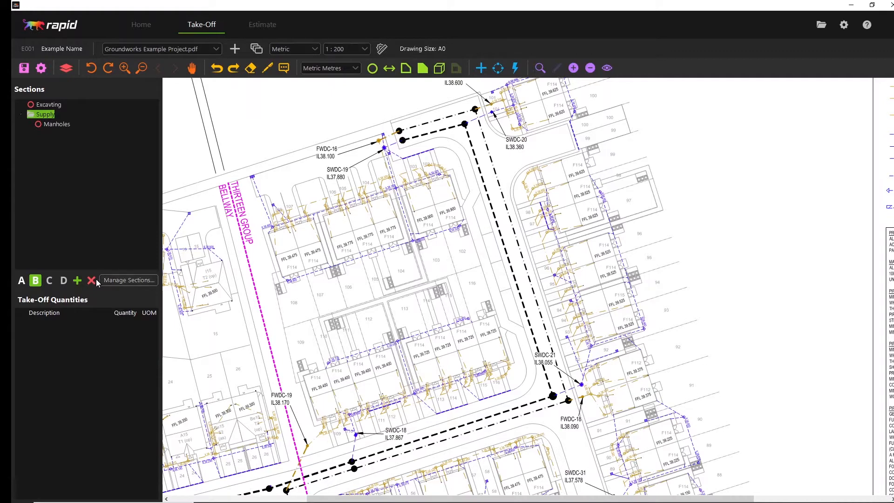
click(61, 124)
click(45, 125)
click(92, 280)
click(507, 282)
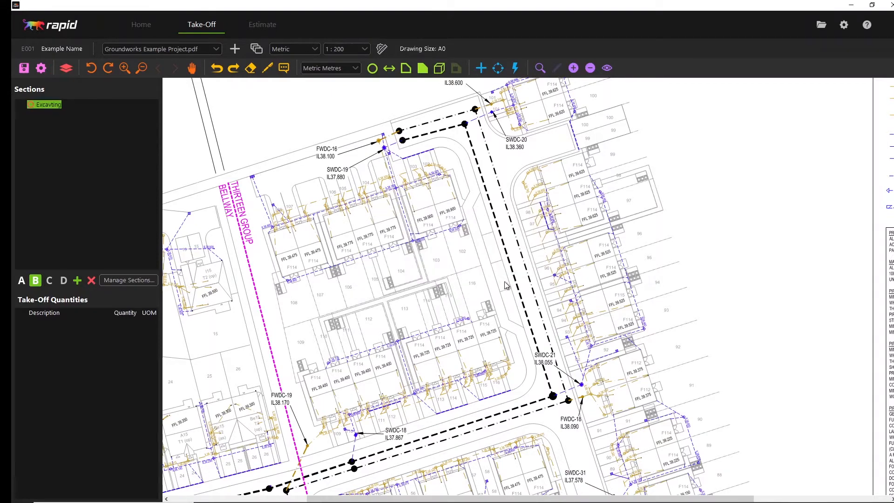
Step: Add a new level A section named Supply and make Excavting the active section
click(21, 281)
click(77, 281)
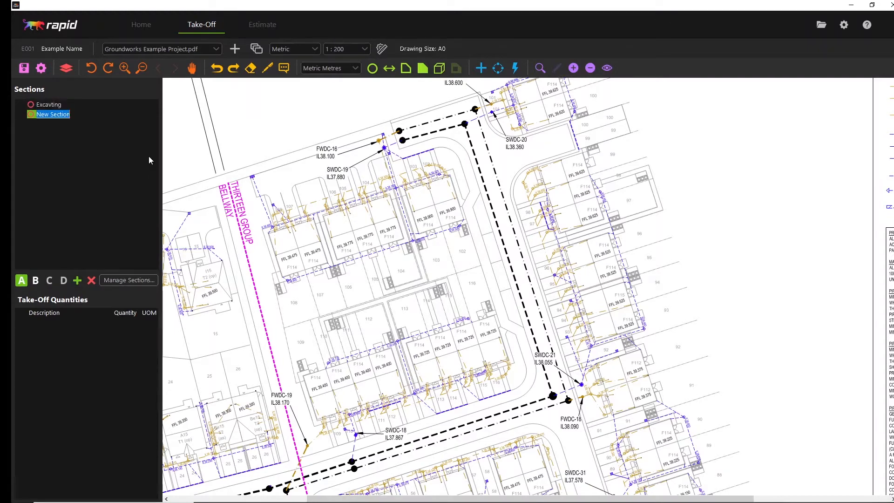
text(Supply)
key(Return)
click(49, 104)
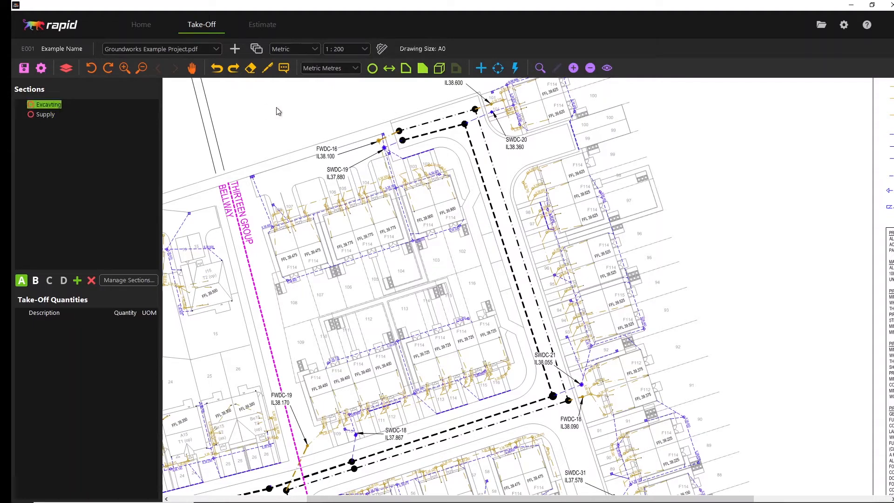
click(31, 105)
Step: Browse the item database for Groundworks items by EXCAVATE, under Sub Structure and Sub Structure Masonry
click(481, 70)
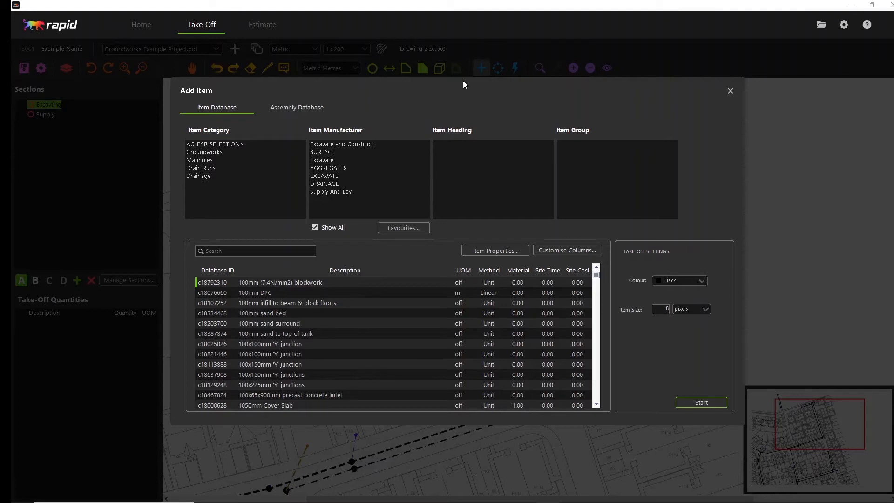
click(201, 153)
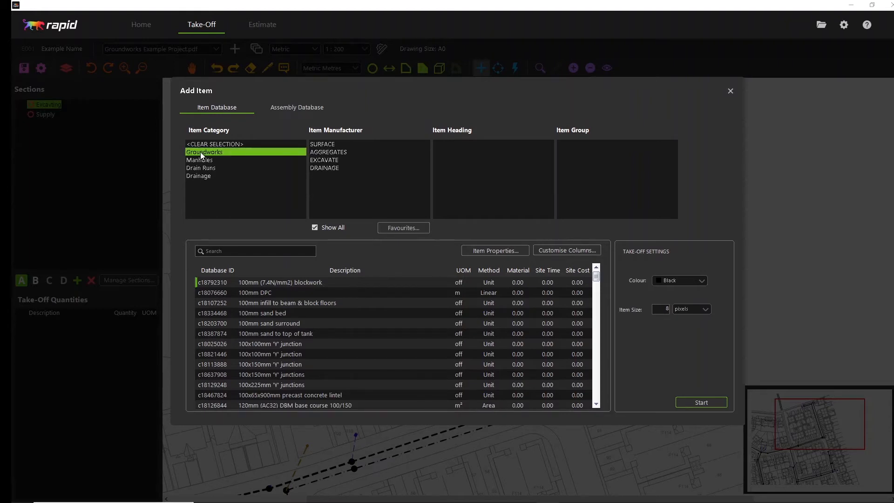
click(330, 160)
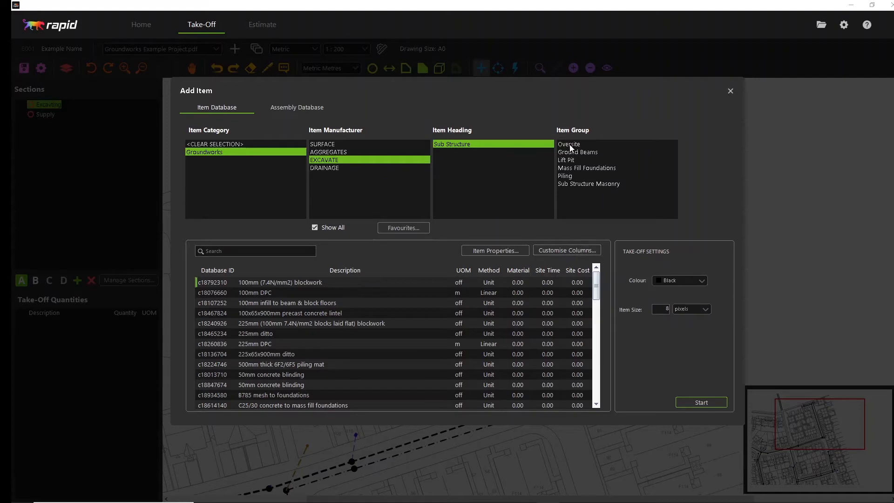
click(573, 185)
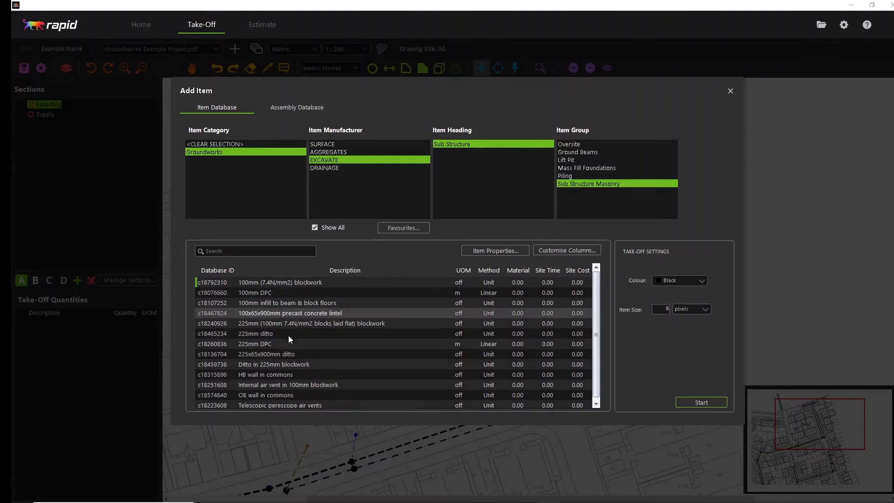
scroll(295, 339, up, 1)
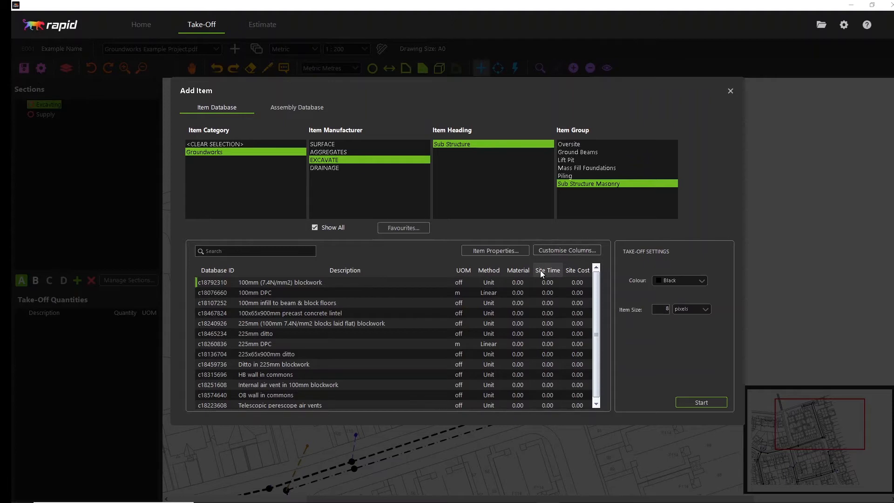
Step: Clear the item filters, narrow the database to Excavate, and choose "Excavate drain trenches to Receive 100Dia Pipe/1.5m deep"
click(246, 145)
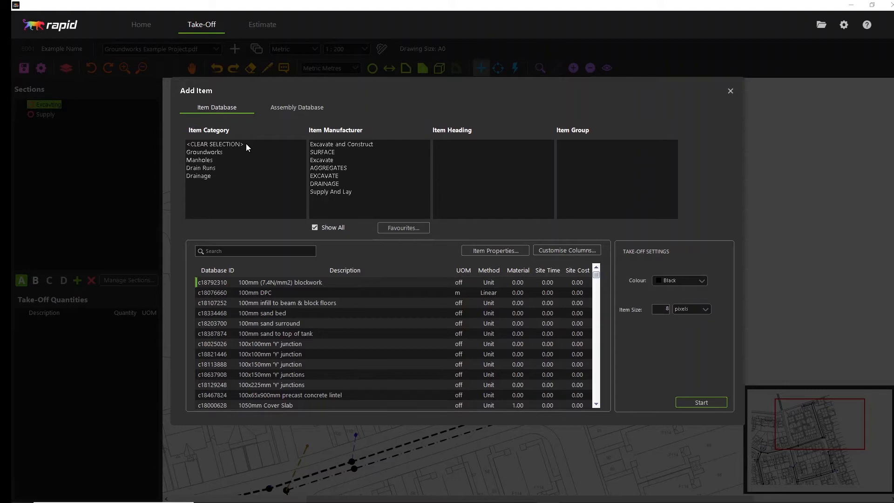
click(317, 160)
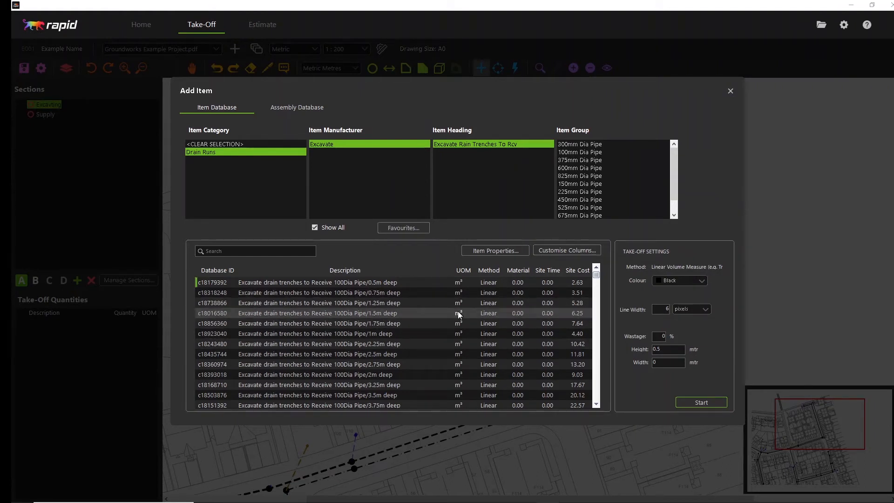
click(487, 314)
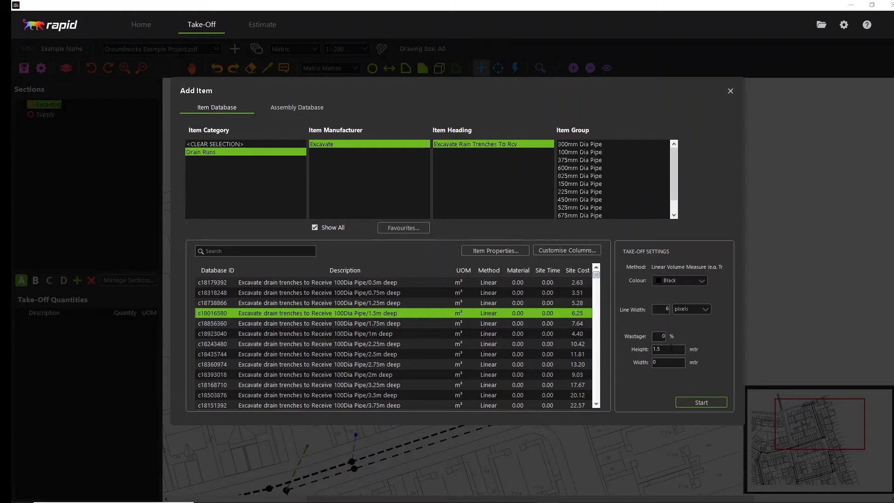
Step: Set the trench item's colour to Red and its width to 0.1 mtr, and start its take-off
click(695, 281)
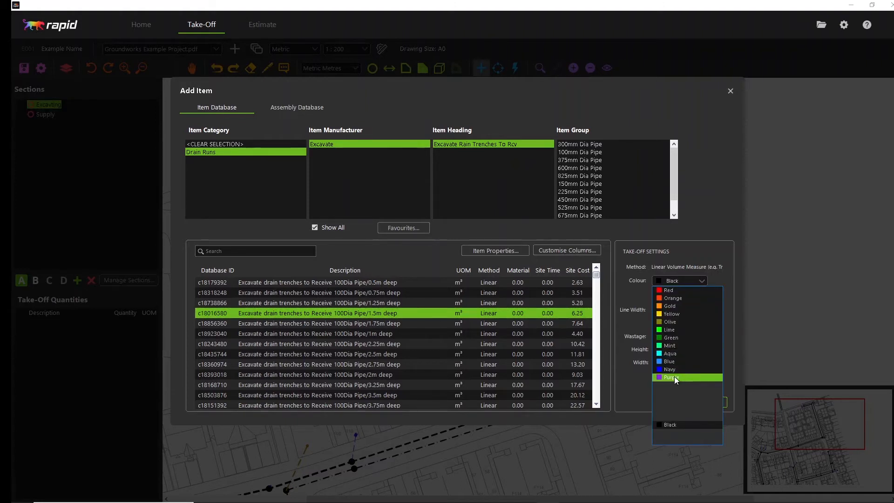
click(696, 290)
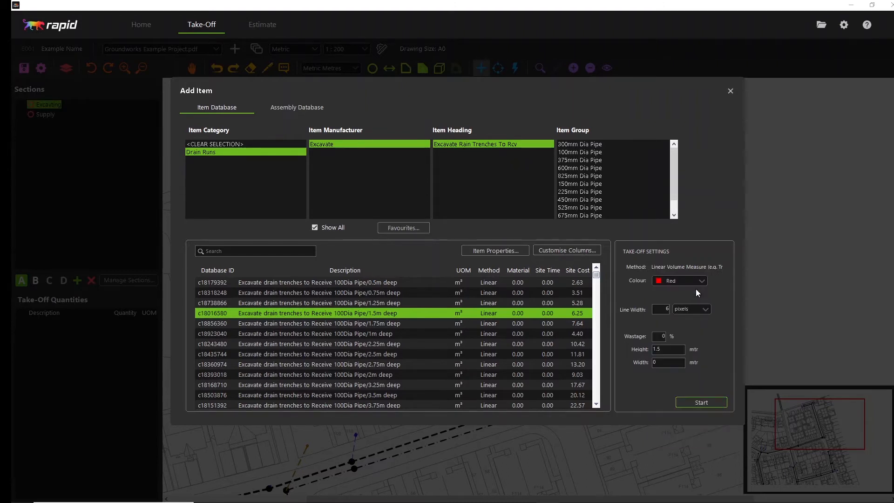
click(694, 402)
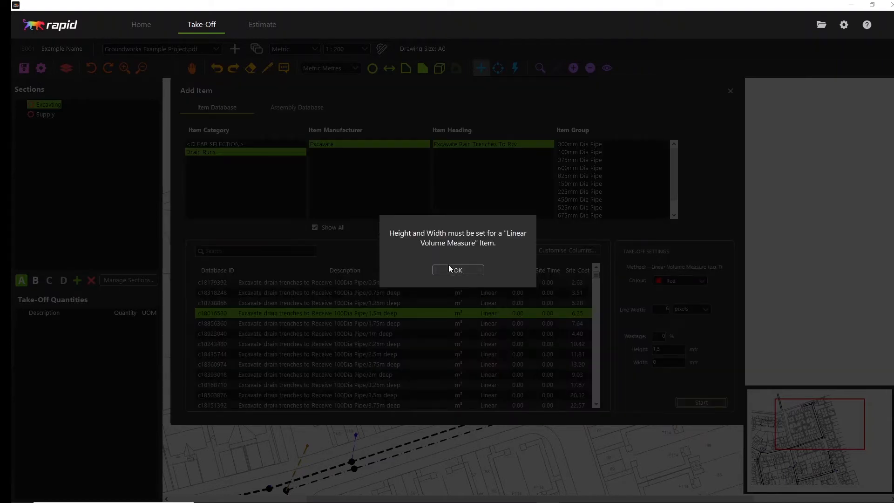
click(462, 267)
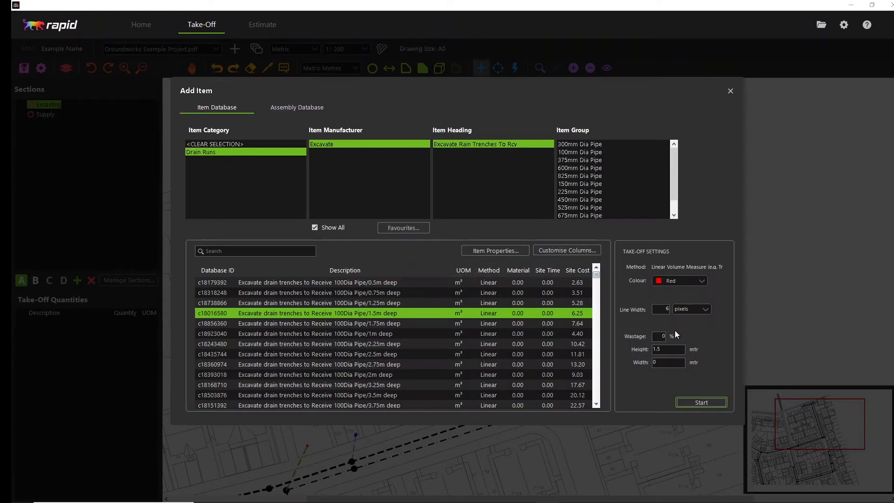
click(669, 363)
text(0.1)
click(701, 402)
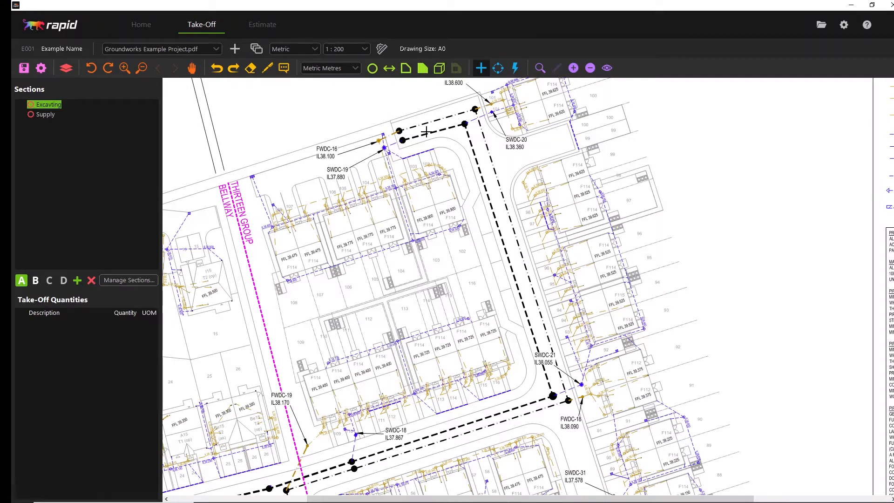
Step: Trace the trench along the dash-dot drain from the manhole near FWDC-16, past FWDC-18 and FWDC-19, to the drawing's lower edge, about 198 m
click(399, 131)
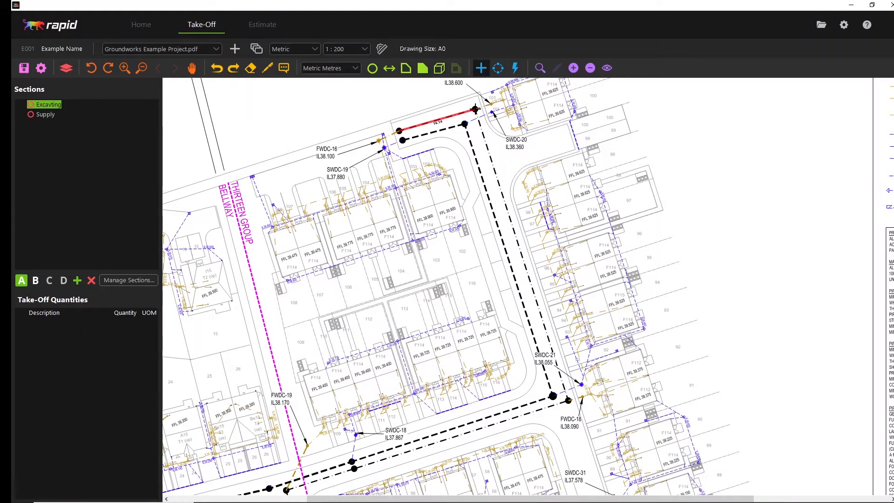
click(475, 109)
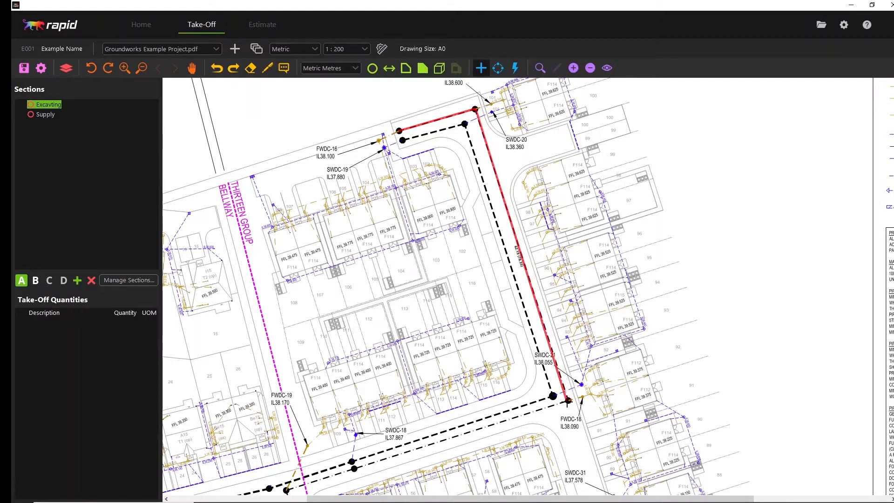
click(568, 400)
click(355, 468)
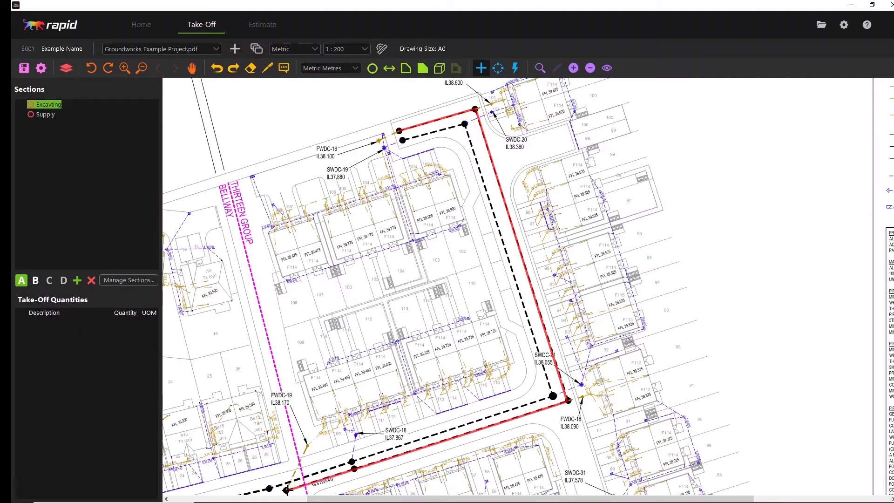
click(287, 489)
mouse_move(287, 488)
middle_down()
mouse_move(288, 461)
mouse_move(435, 293)
mouse_move(526, 290)
middle_up()
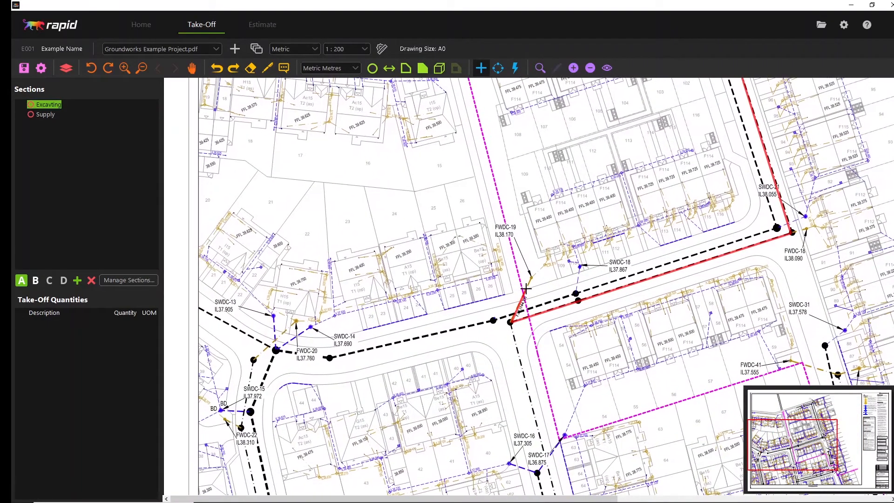
middle_drag(826, 295, 826, 118)
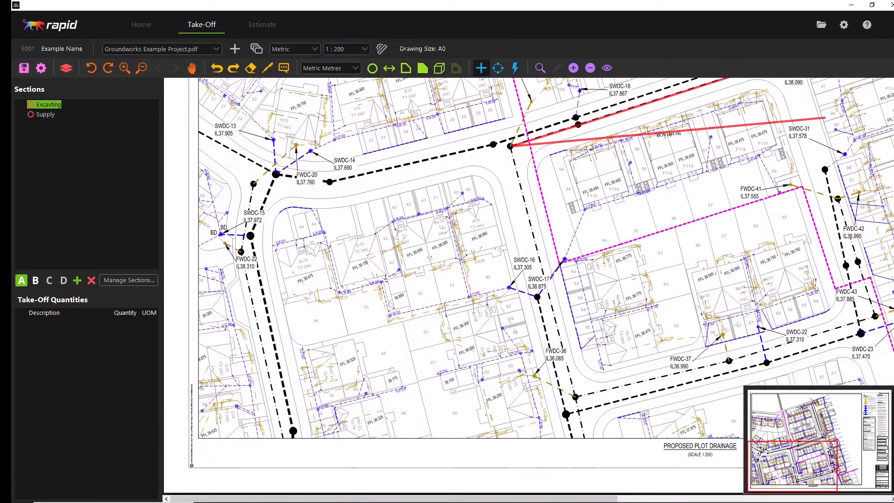
click(576, 396)
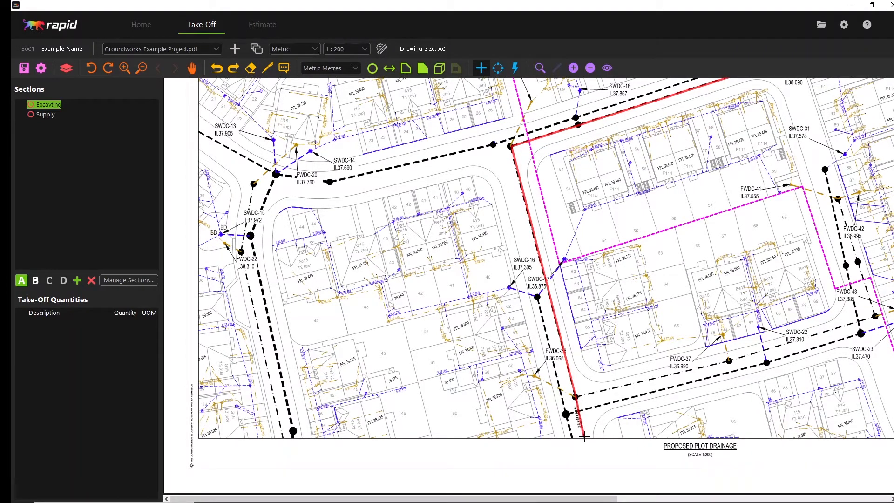
click(585, 438)
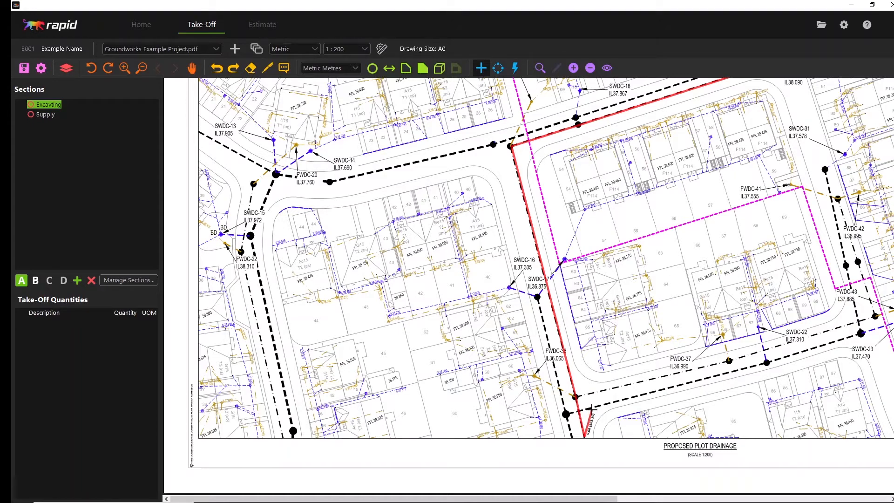
right_click(592, 410)
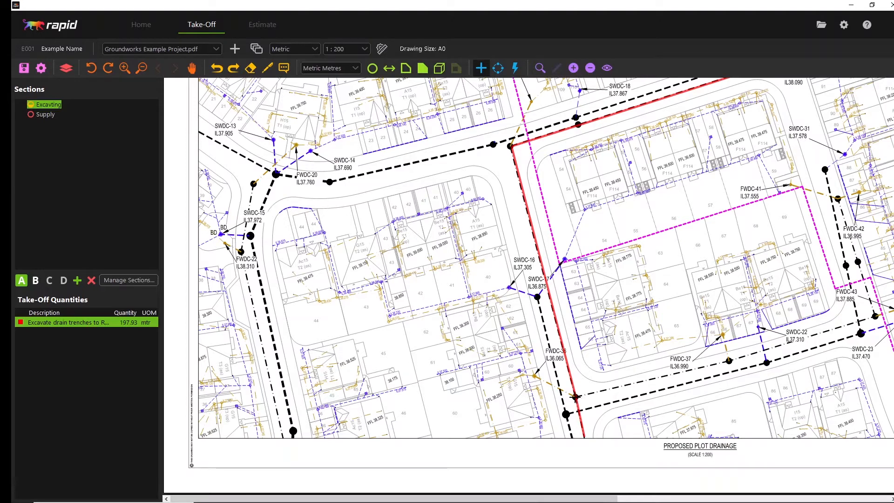
Step: Trace a second trench run from the manhole near FWDC-36 past FWDC-43 to the manhole near FWDC-42, about 88 m, and finish the take-off
click(876, 316)
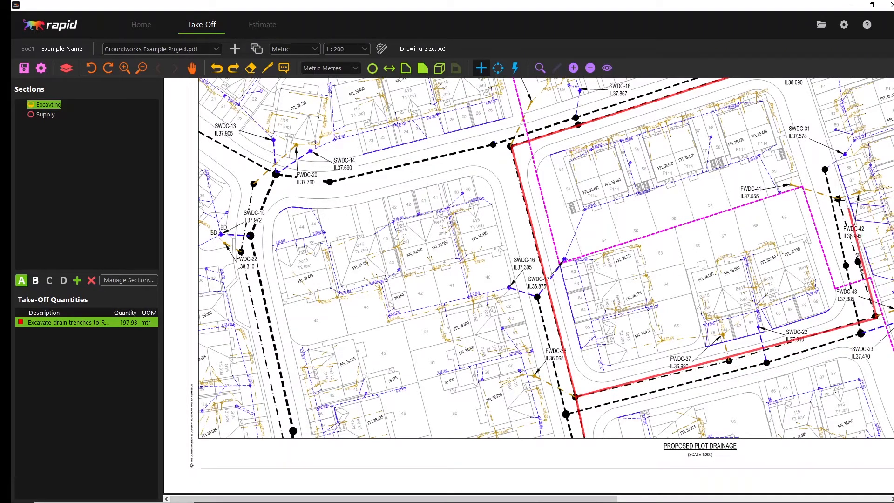
click(838, 198)
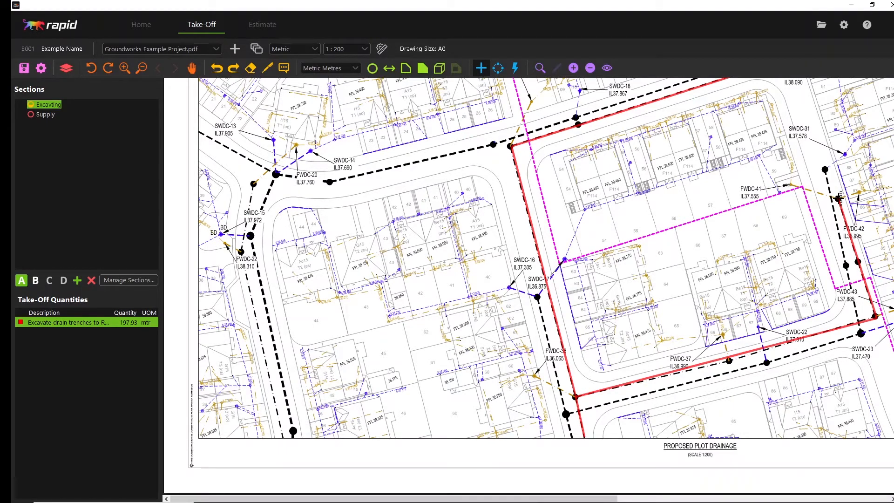
right_click(838, 199)
right_click(839, 199)
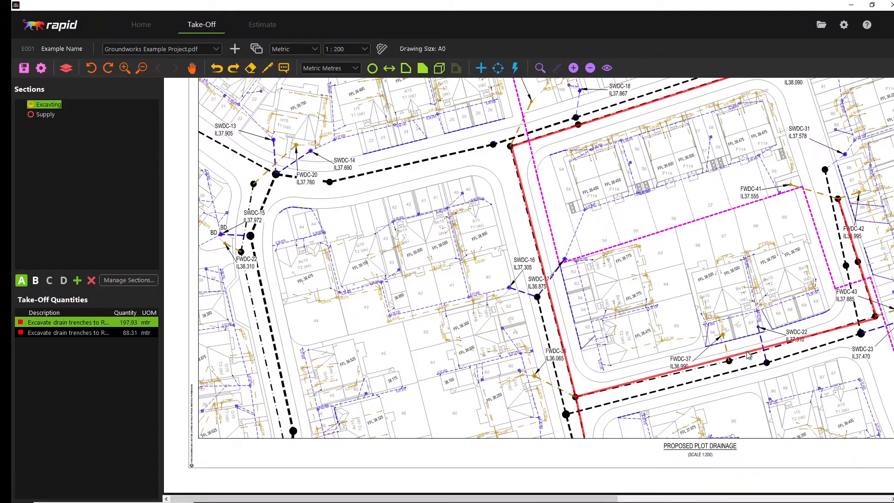
Step: Align the second trench run's points with the manholes near FWDC-37 and FWDC-43, and check both trench entries in the take-off quantities
click(744, 356)
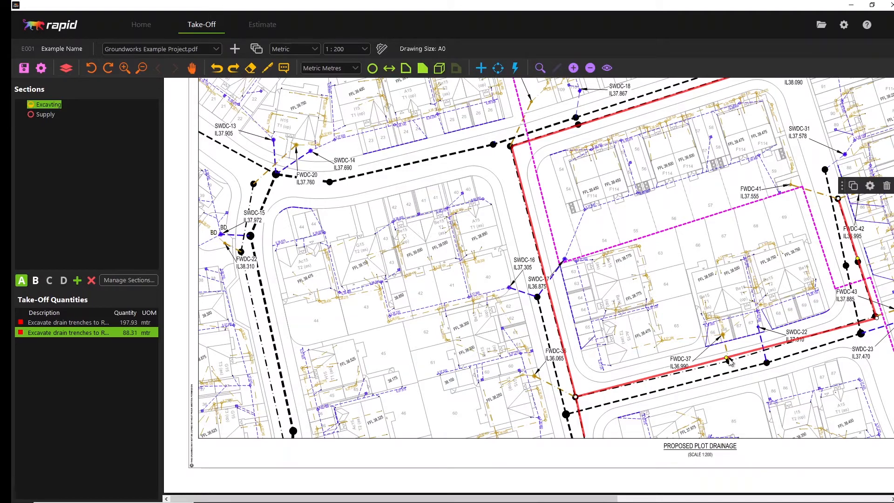
drag(728, 358, 730, 360)
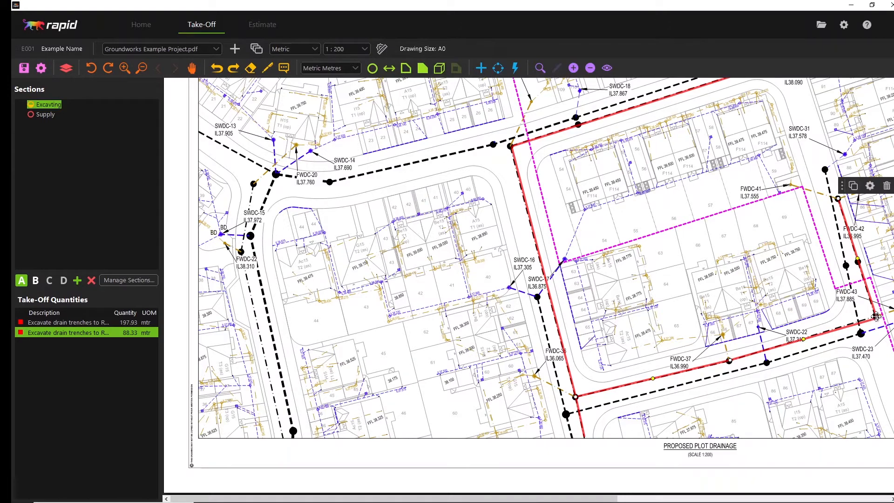
drag(877, 318, 876, 316)
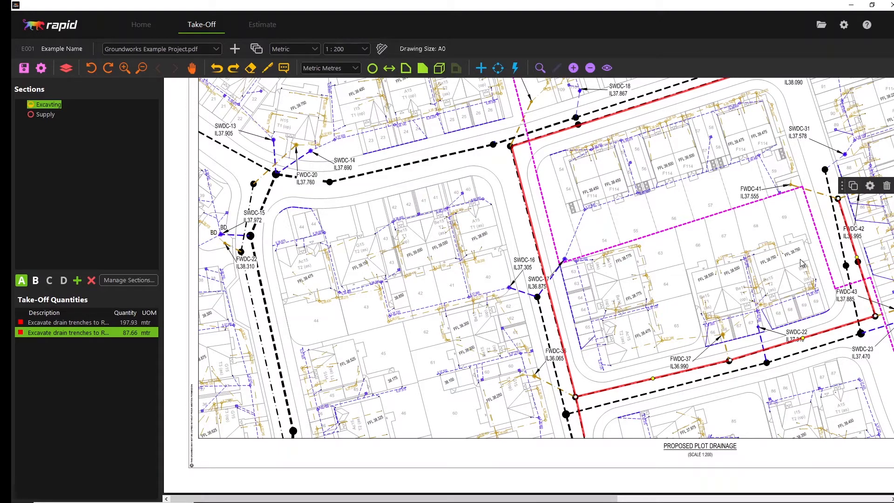
click(110, 324)
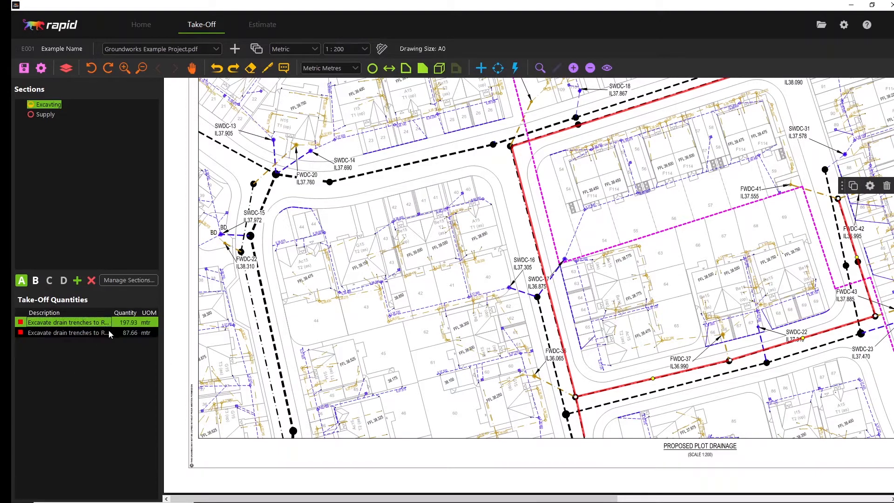
click(110, 333)
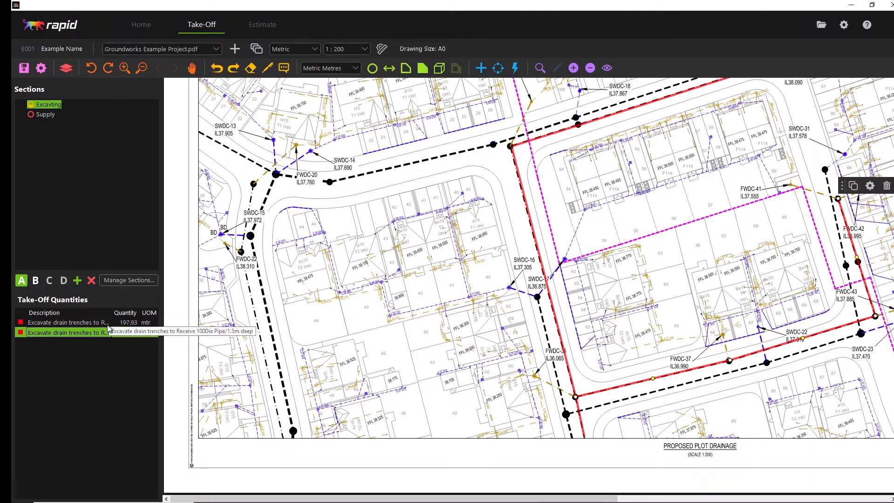
Step: Check the drain trench item's combined quantity and costs in the estimate, and return to the take-off drawing
click(267, 68)
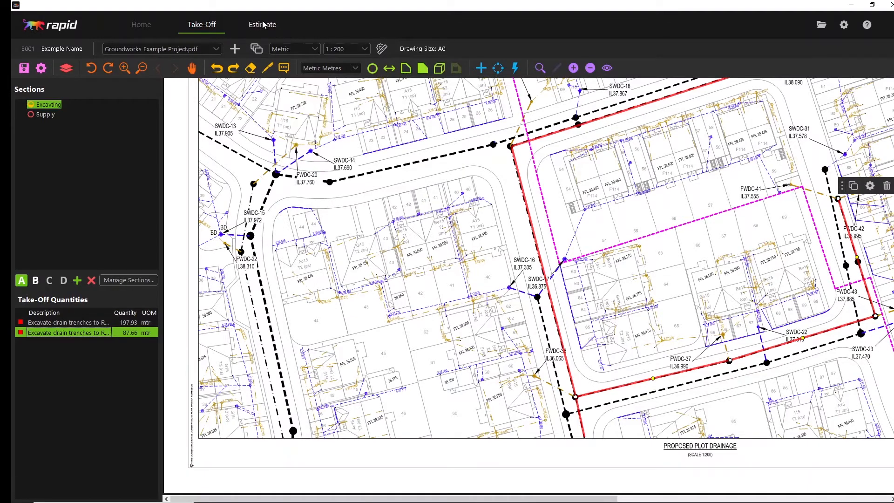
click(264, 24)
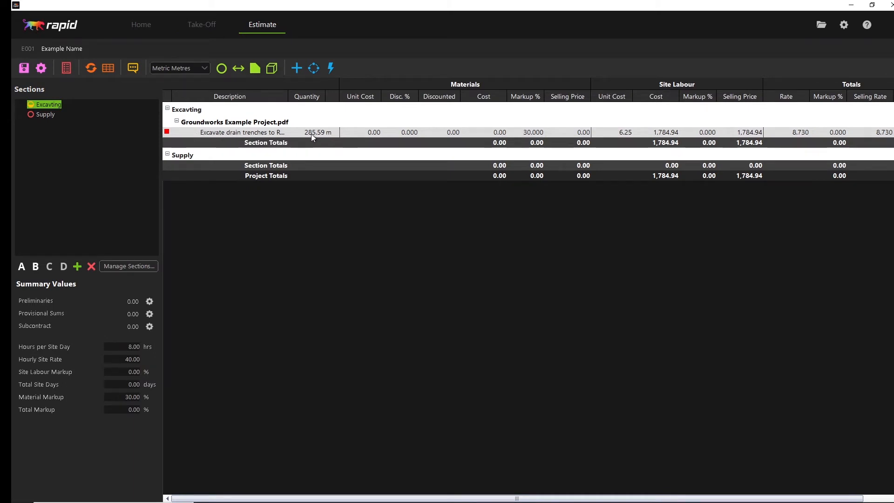
click(186, 27)
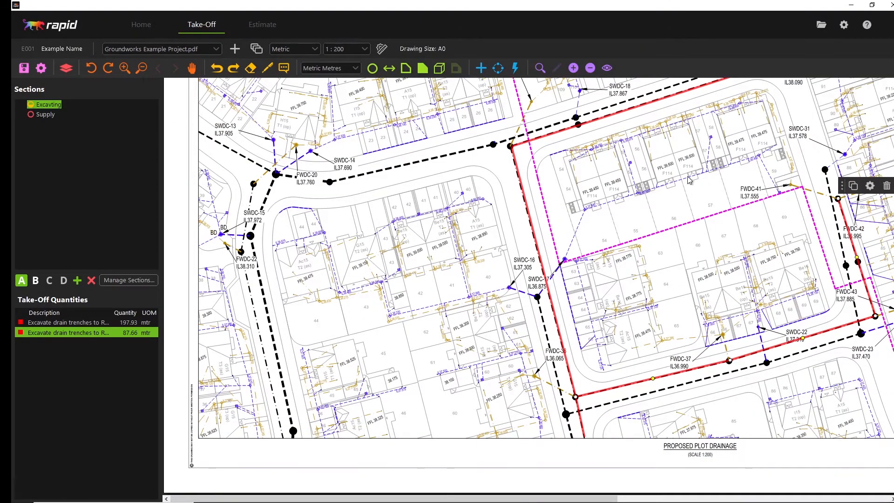
Step: Choose the 1500Dia Manholes/1500mm Depth assembly from the 1500mm Dia Concrete Manholes heading as the next take-off item
drag(606, 215, 561, 237)
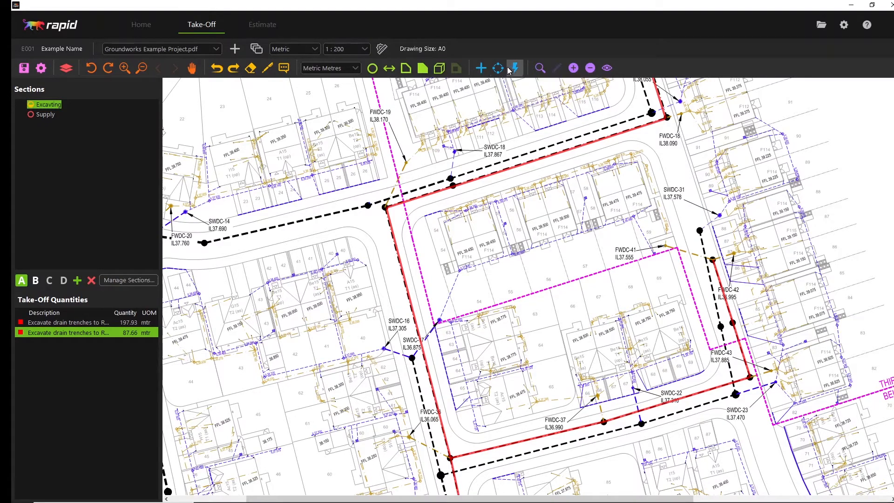
click(498, 68)
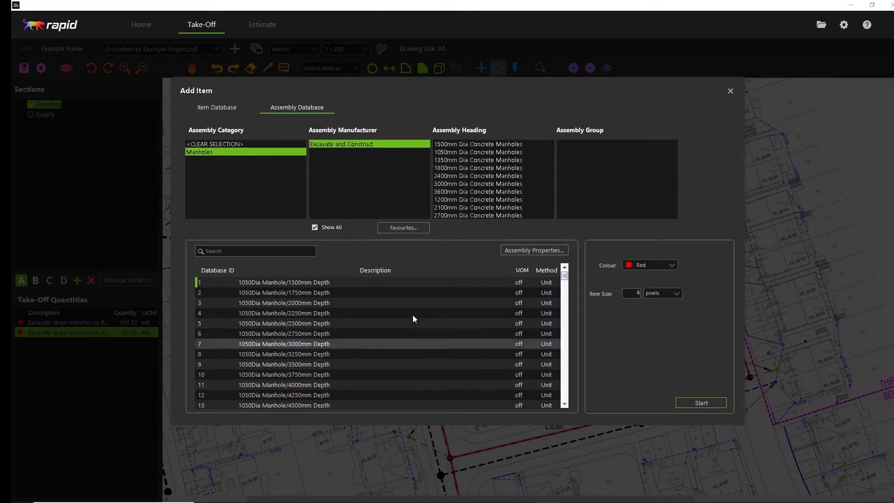
click(477, 146)
click(606, 151)
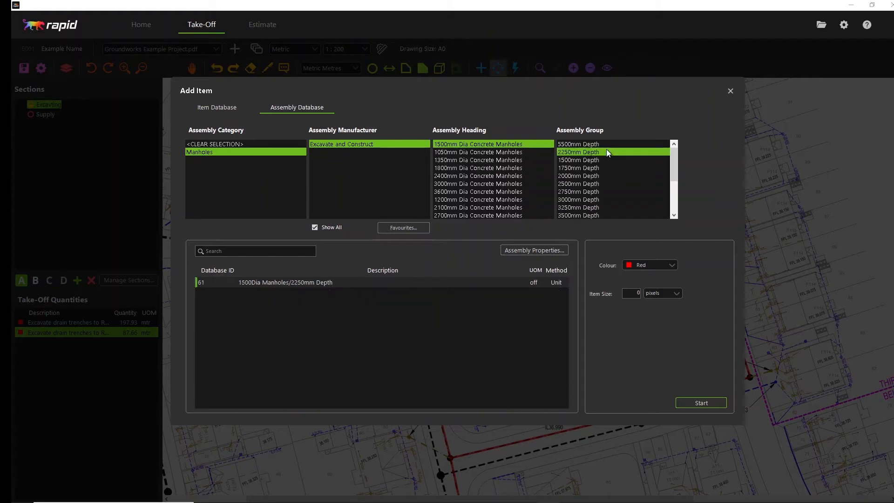
click(596, 161)
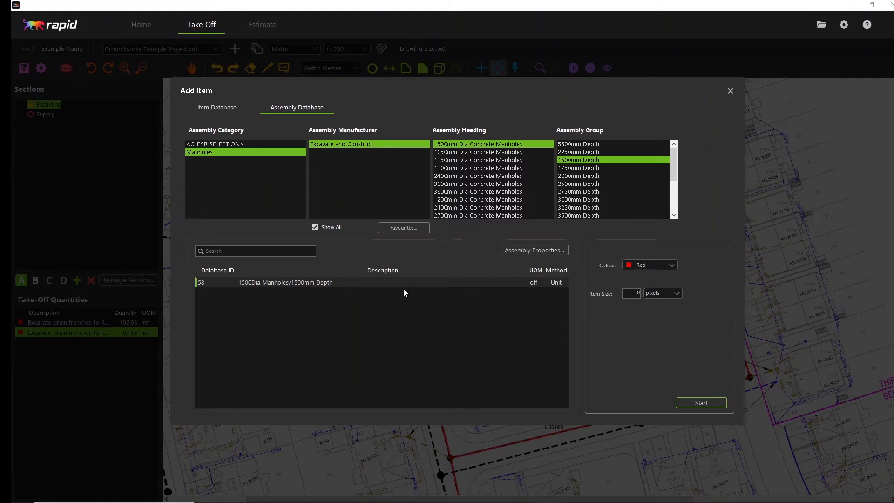
click(374, 284)
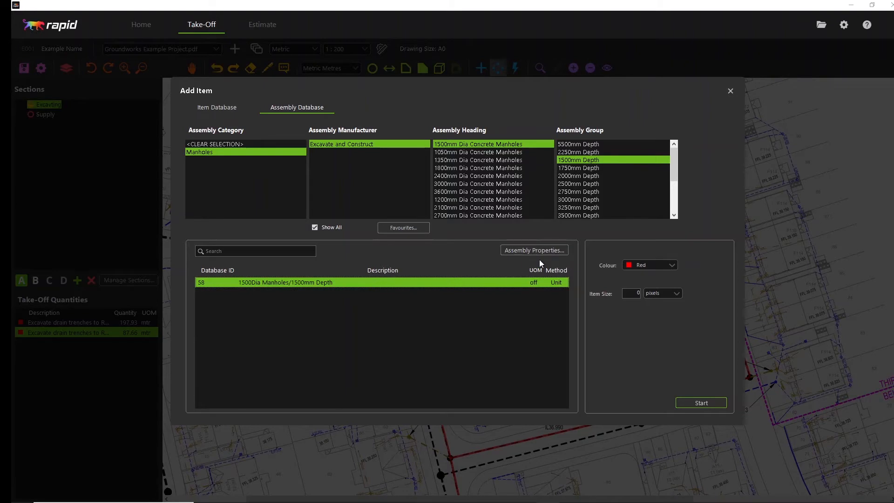
Step: Review the components that make up the 1500Dia Manholes/1500mm Depth assembly, and close its properties
click(529, 253)
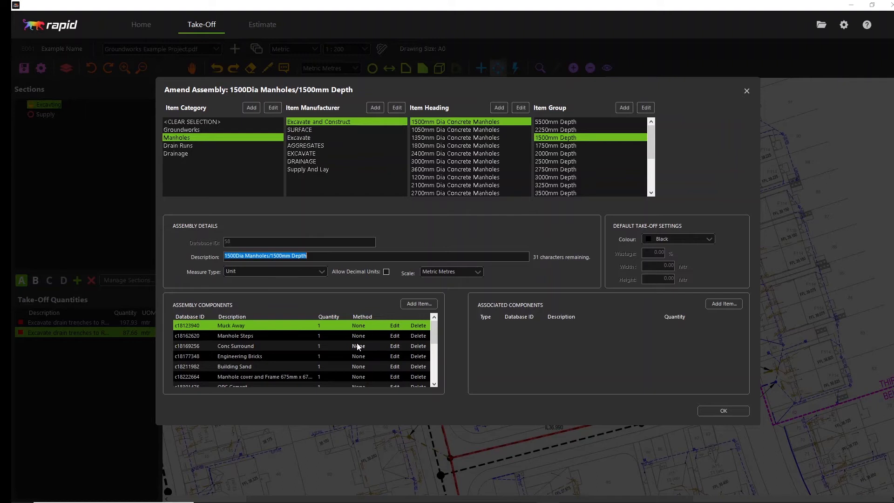
scroll(356, 354, down, 3)
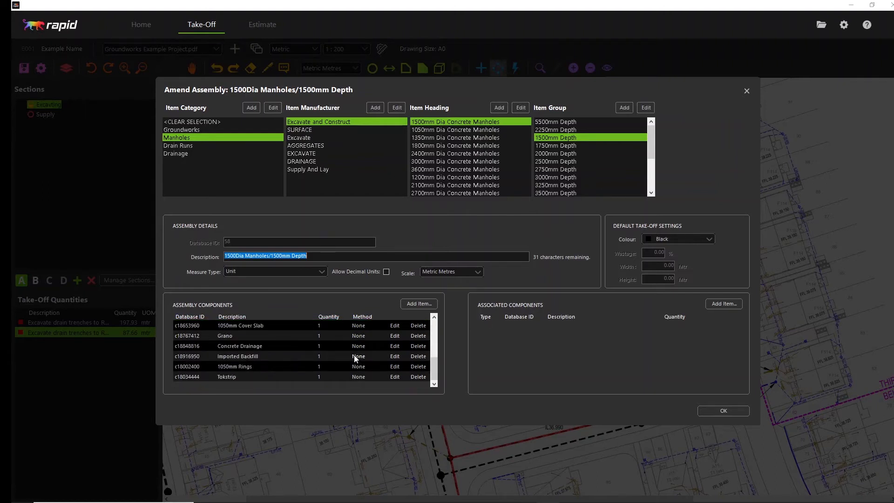
scroll(357, 358, up, 3)
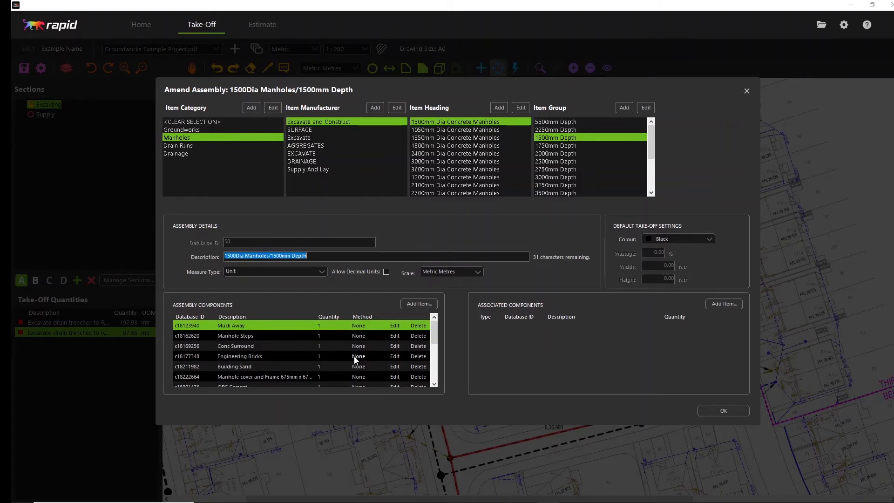
scroll(240, 330, down, 1)
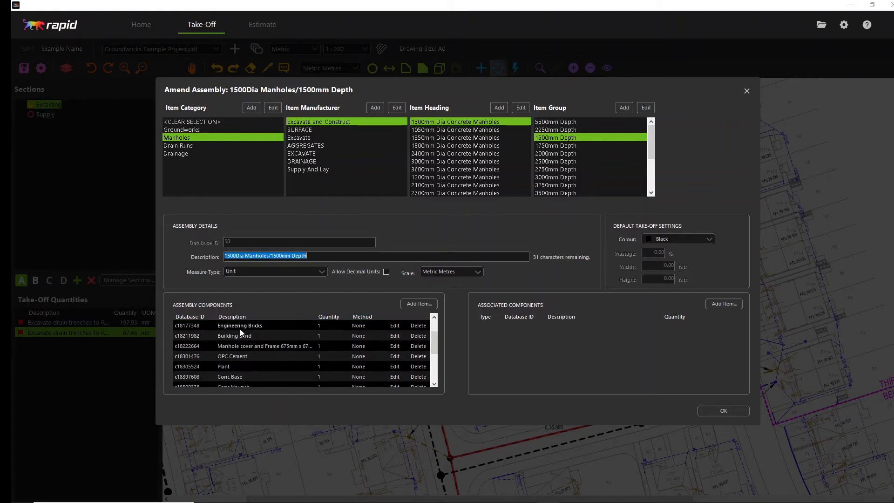
scroll(241, 329, down, 3)
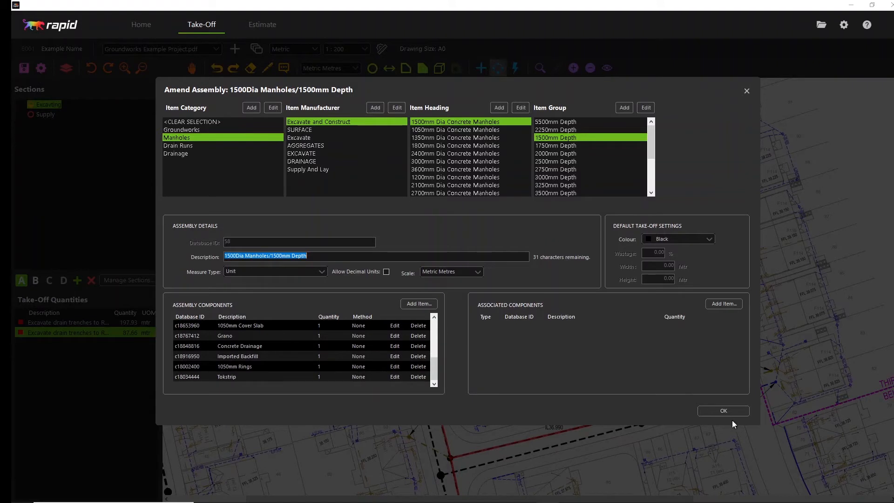
click(721, 411)
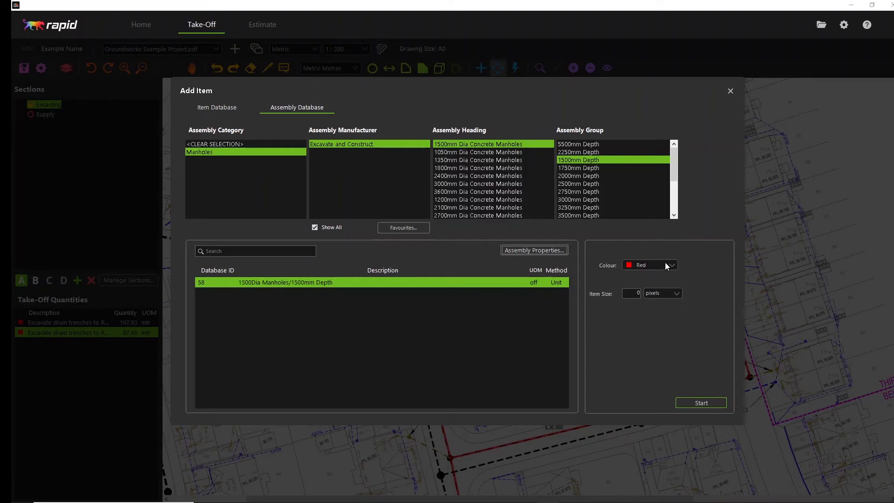
Step: Set the manhole assembly's colour to Green and its item size to 7 mm, and start its take-off
click(676, 293)
click(666, 266)
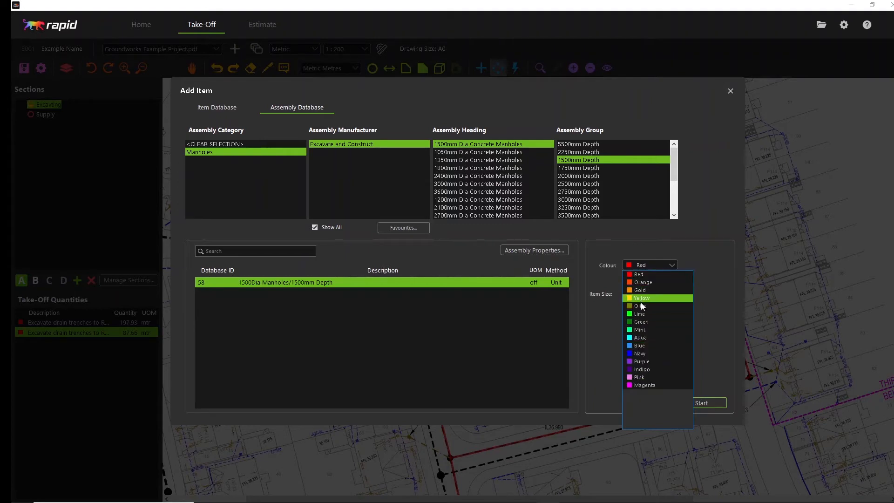
click(645, 321)
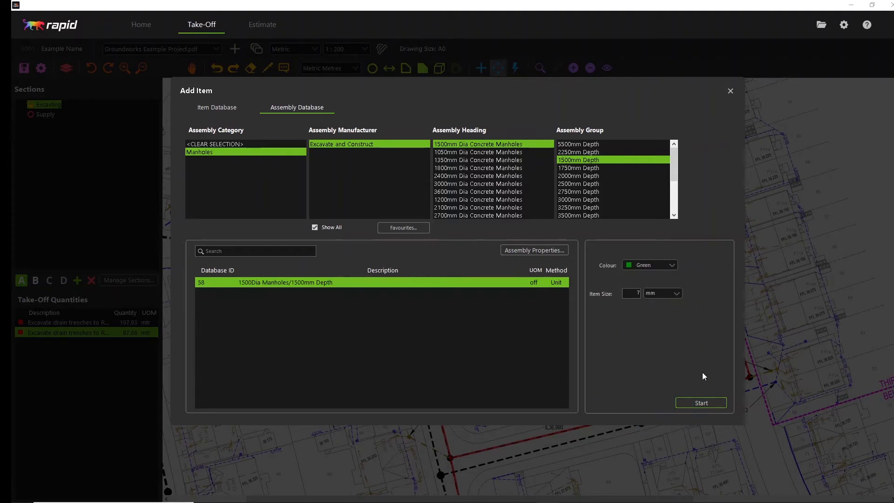
click(700, 403)
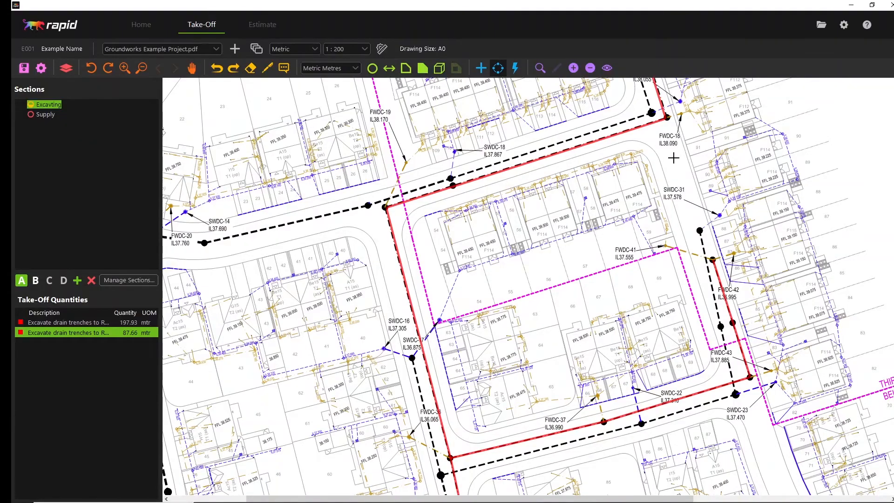
Step: Try placing a manhole marker beside the trench's starting manhole near FWDC-16, and undo that placement
middle_drag(666, 138, 605, 384)
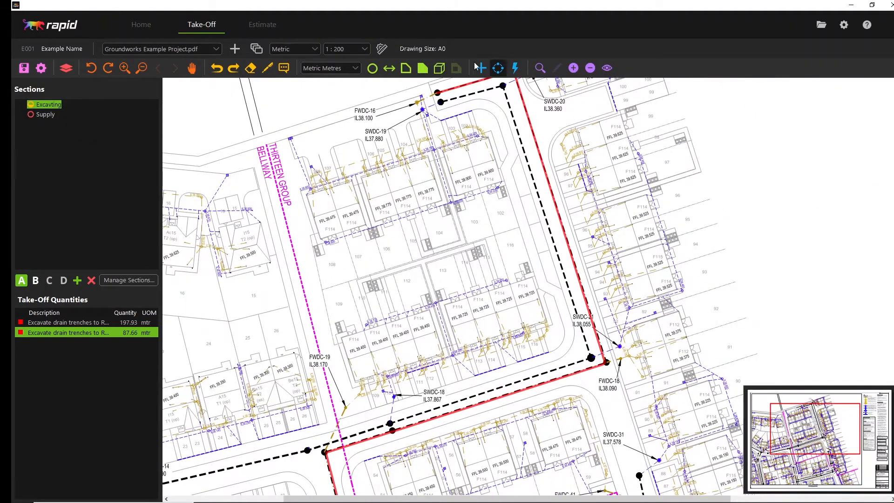
middle_drag(495, 135, 496, 228)
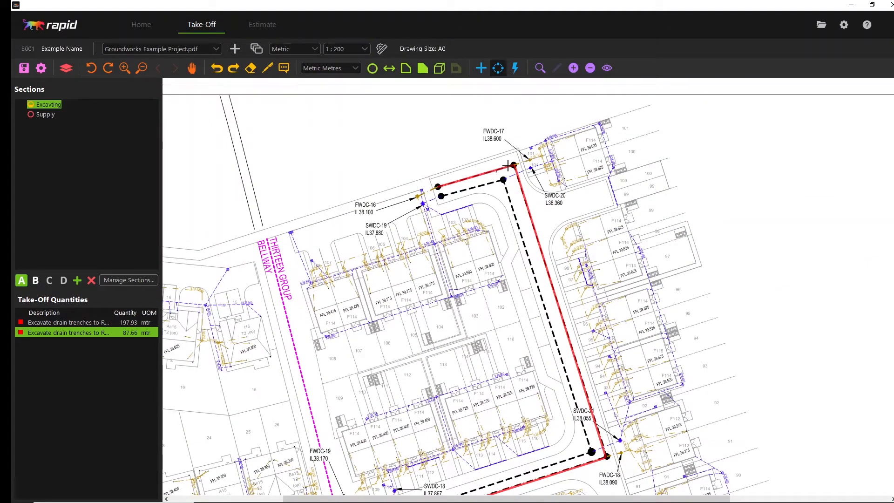
scroll(496, 186, up, 3)
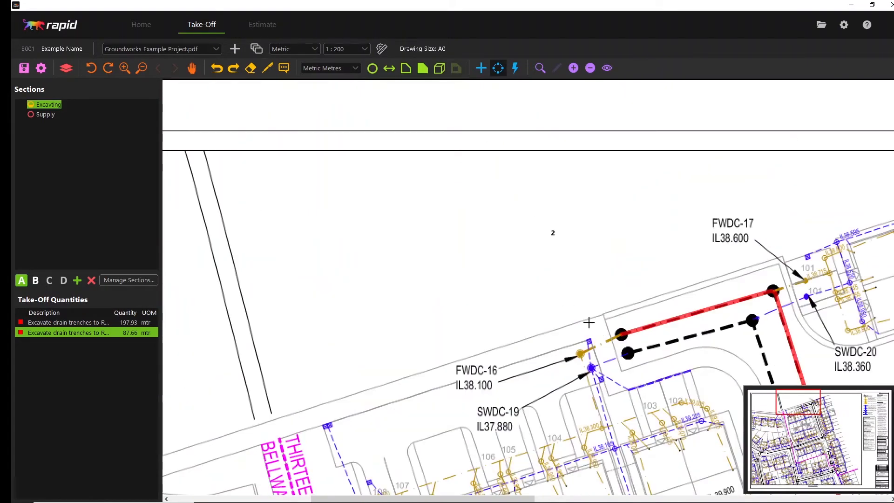
scroll(656, 330, up, 1)
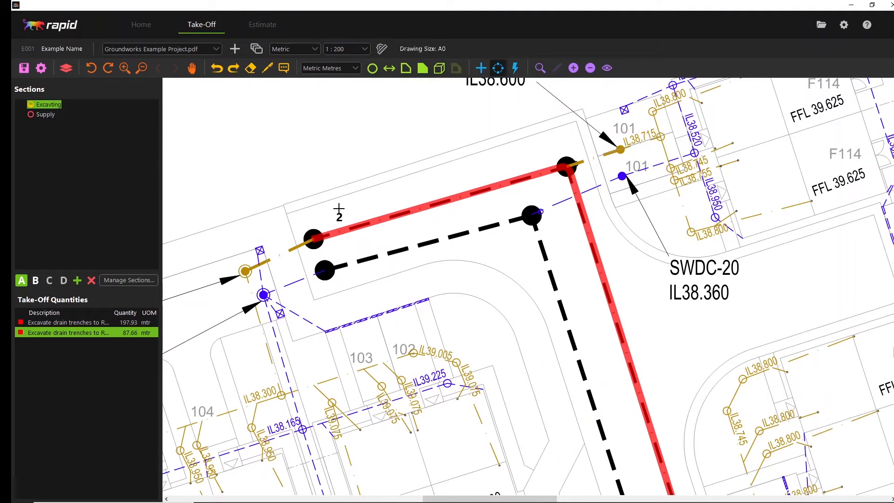
click(339, 209)
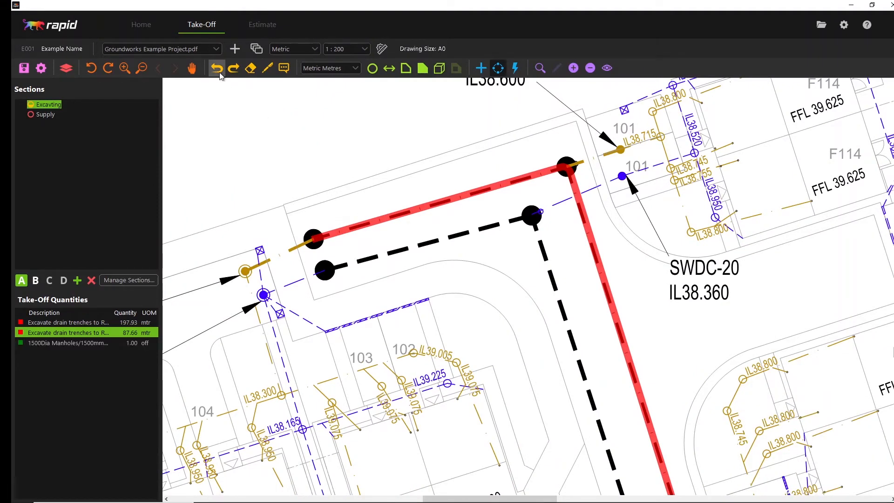
click(220, 71)
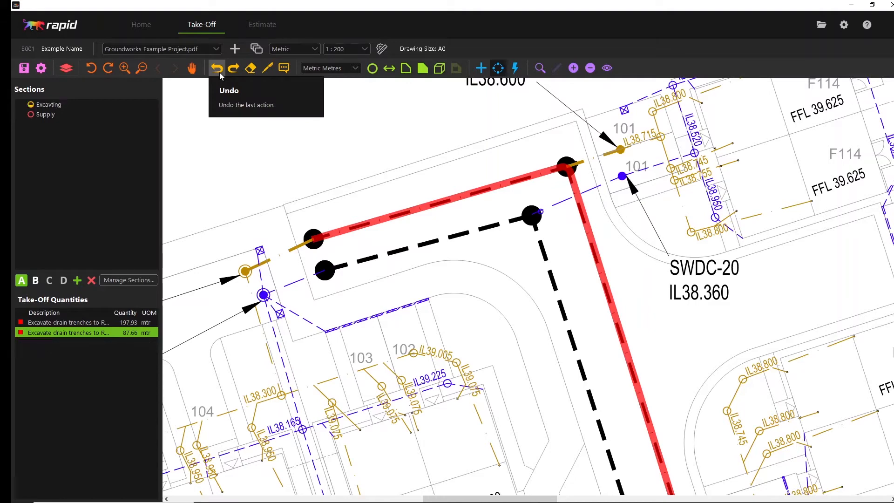
Step: Restart the green manhole take-off with an item size of 6 pixels, and mark the manholes near FWDC-16 and FWDC-17
click(499, 70)
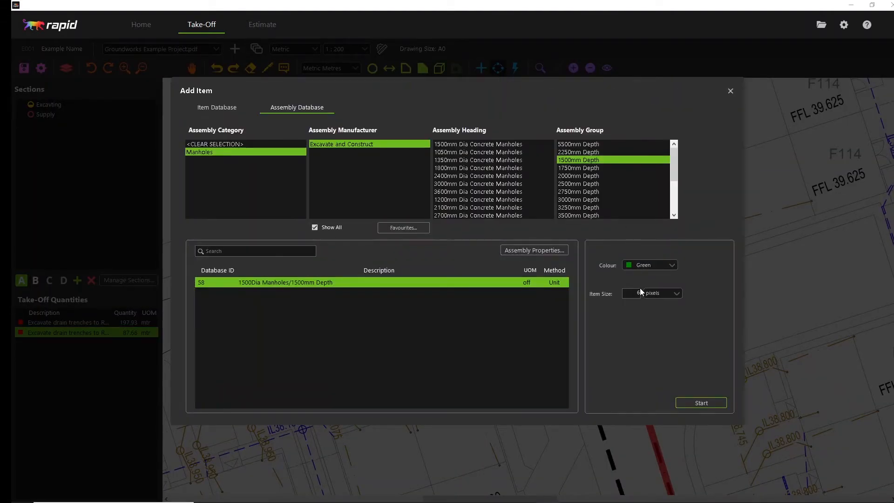
click(695, 405)
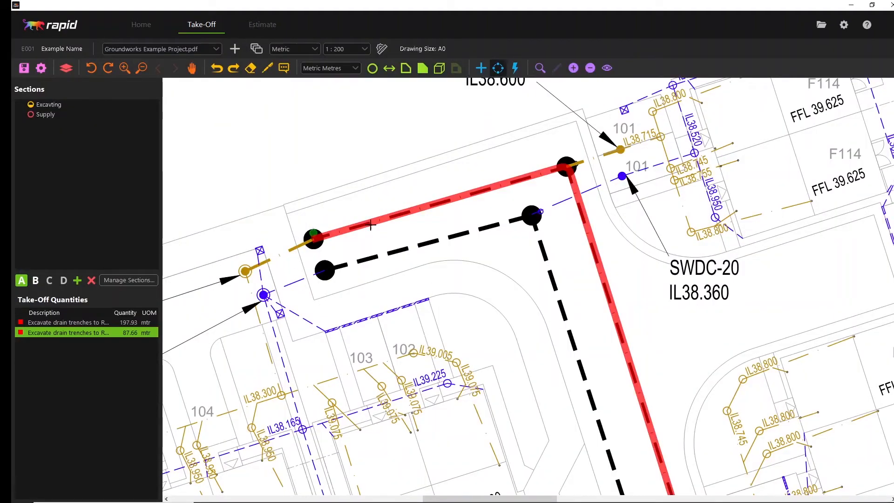
click(320, 228)
click(365, 231)
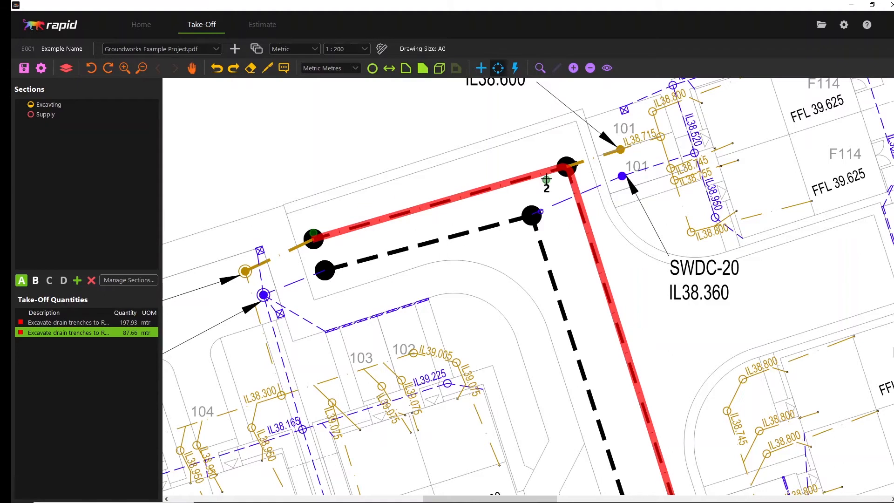
click(565, 152)
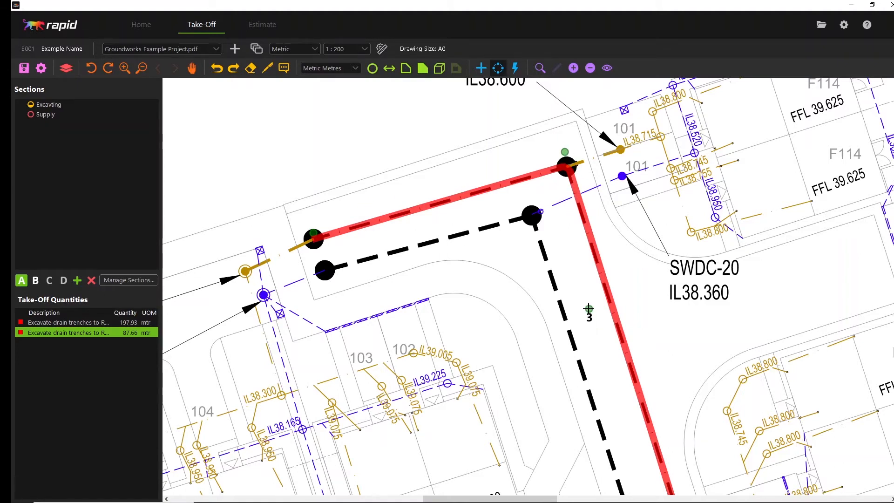
Step: Mark further manholes along the trench past FWDC-18 and FWDC-36 to FWDC-37, seven in all, and finish and select the manhole take-off
scroll(307, 212, down, 1)
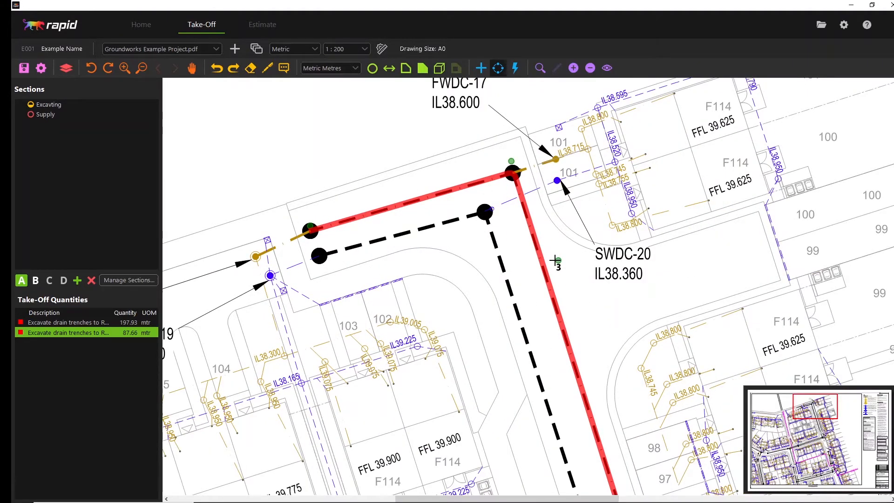
scroll(555, 261, down, 1)
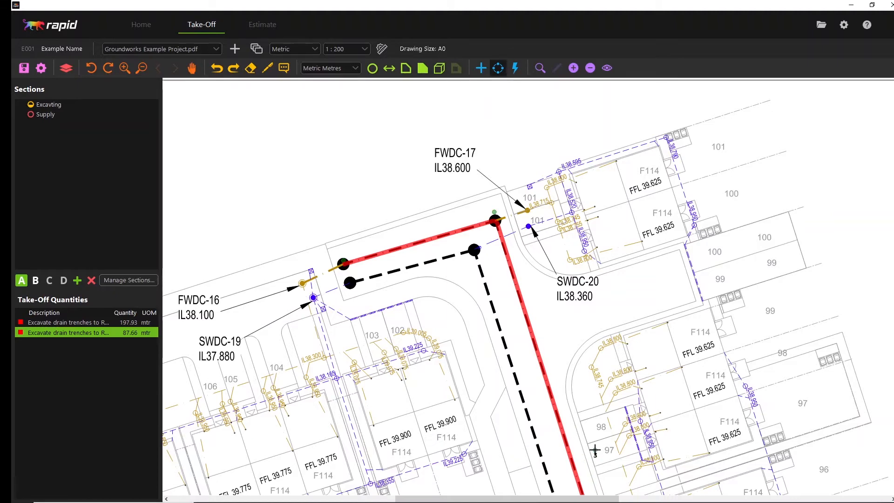
middle_drag(595, 449, 556, 322)
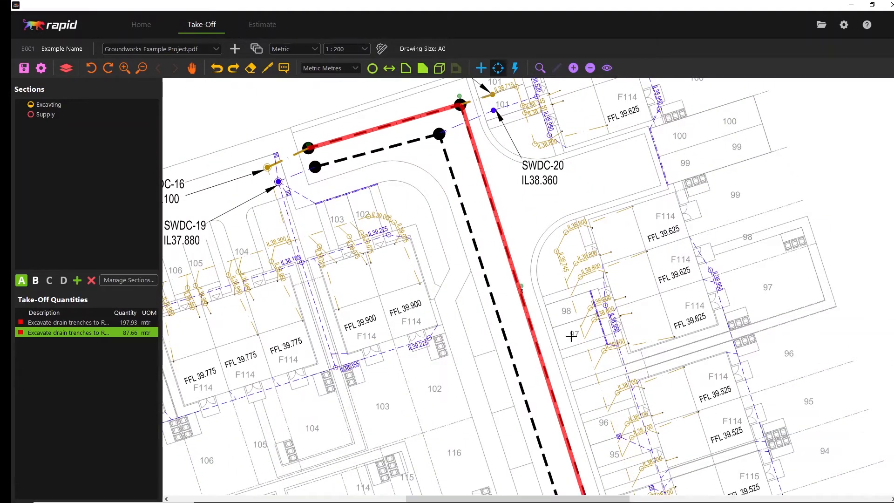
mouse_move(576, 343)
middle_down()
mouse_move(573, 297)
mouse_move(491, 99)
middle_up()
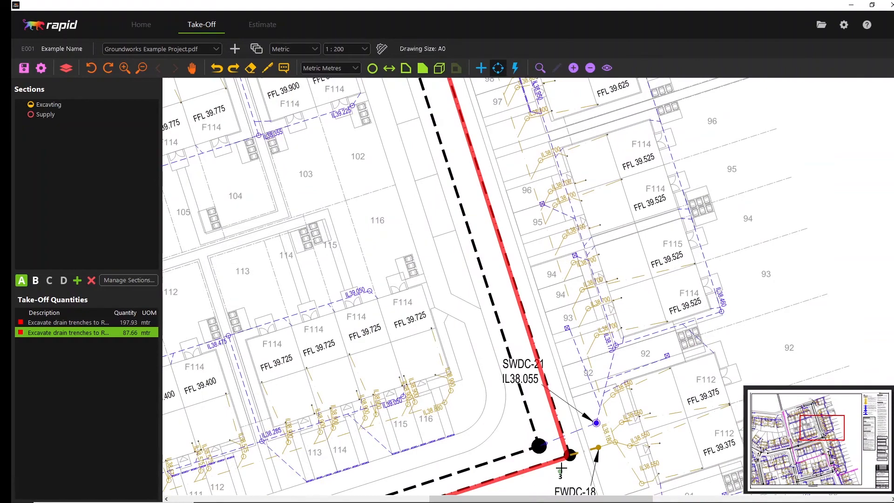
scroll(562, 467, down, 3)
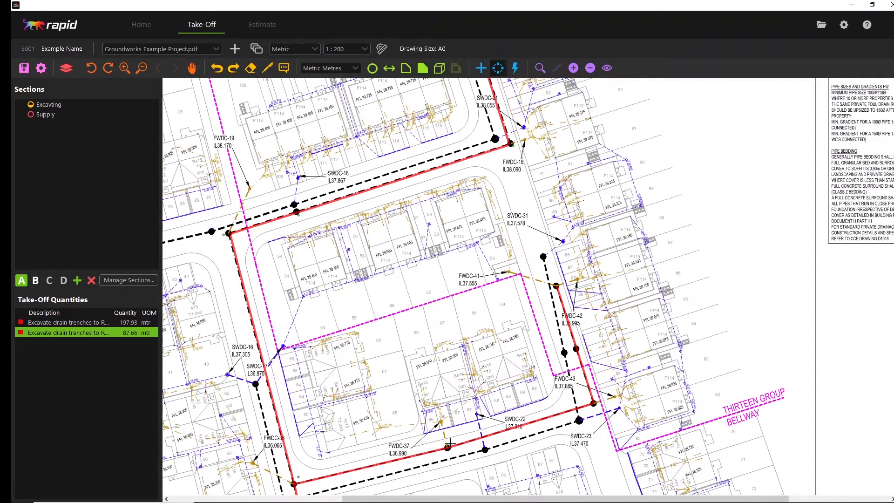
right_click(498, 368)
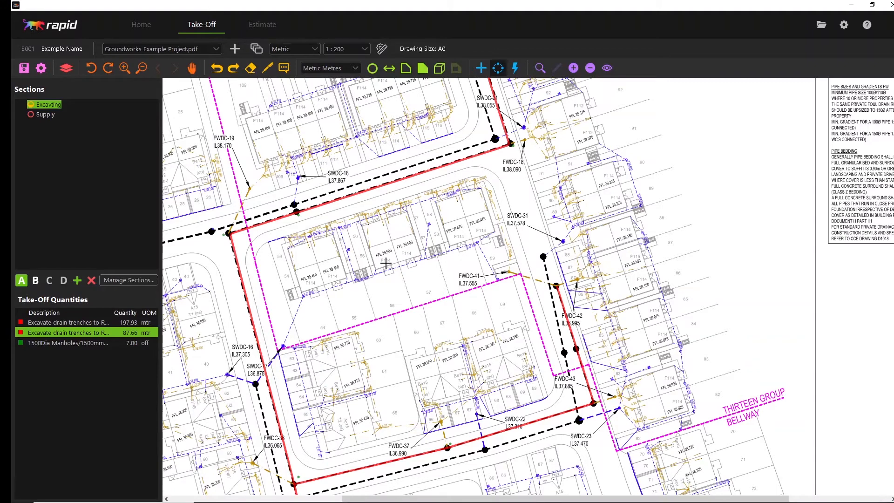
click(92, 344)
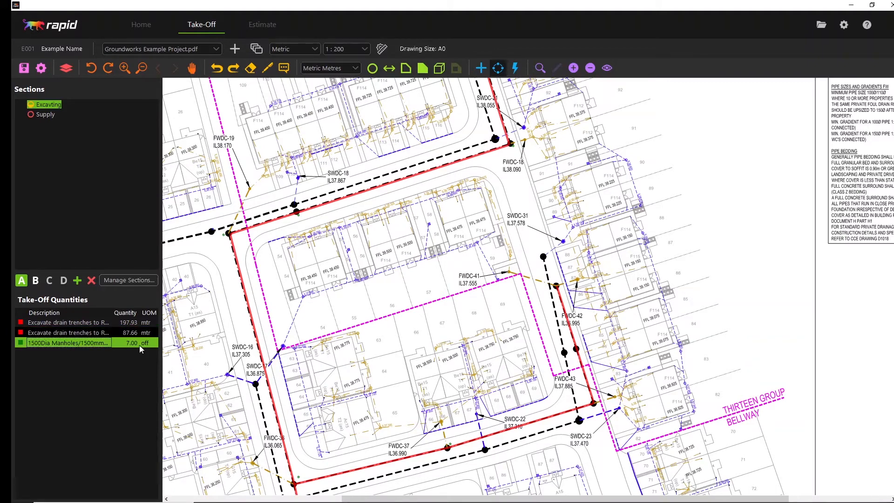
key(Escape)
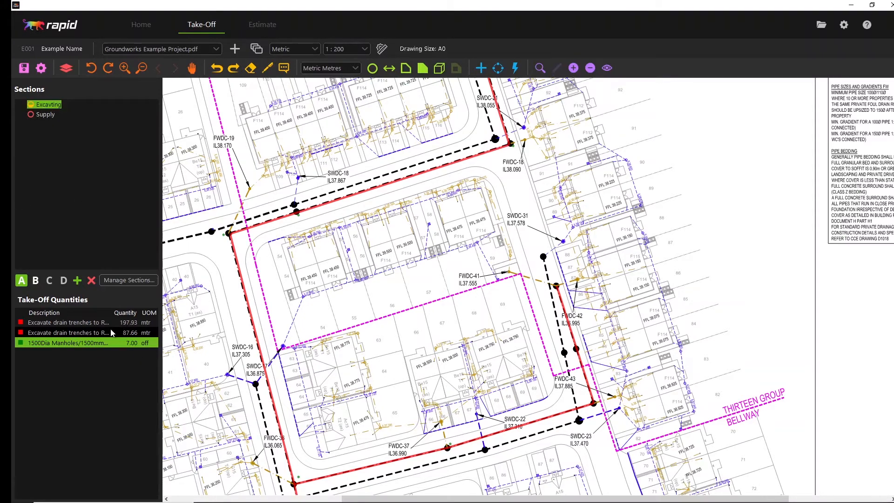
Step: Move the 1500Dia Manholes/1500mm Depth take-off line from the Excavting section to the Supply section in the section manager
click(128, 280)
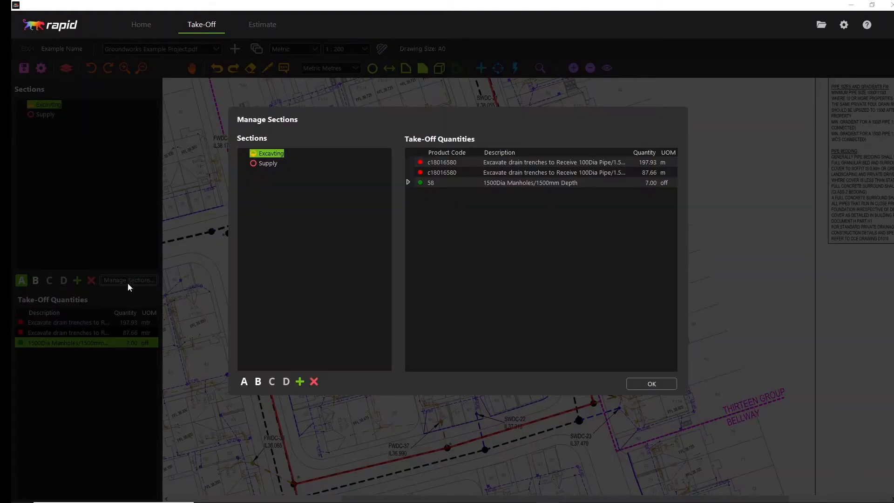
click(409, 183)
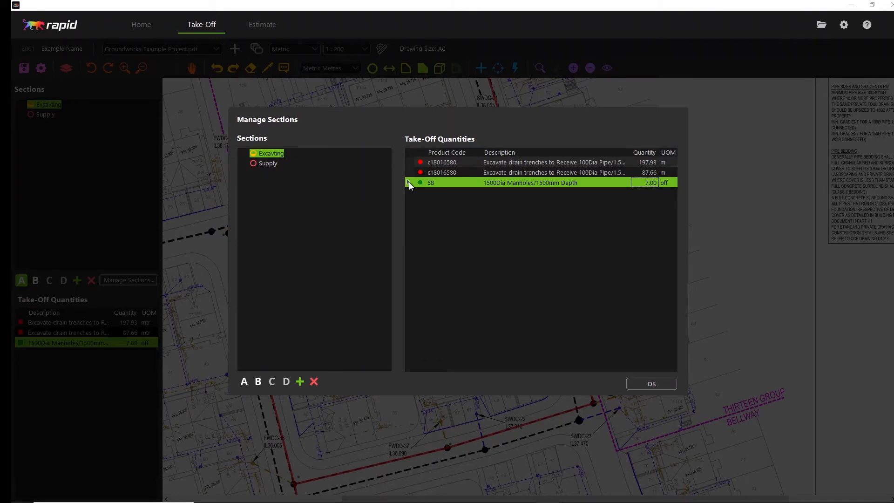
right_click(409, 182)
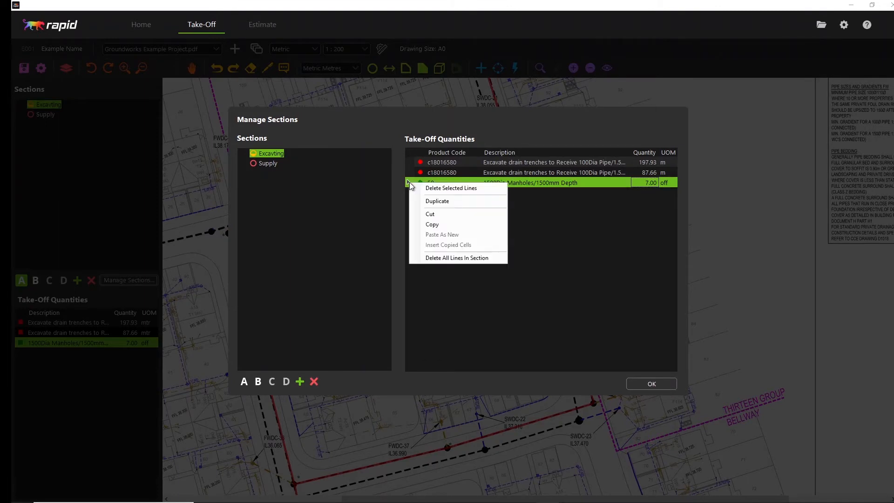
click(444, 214)
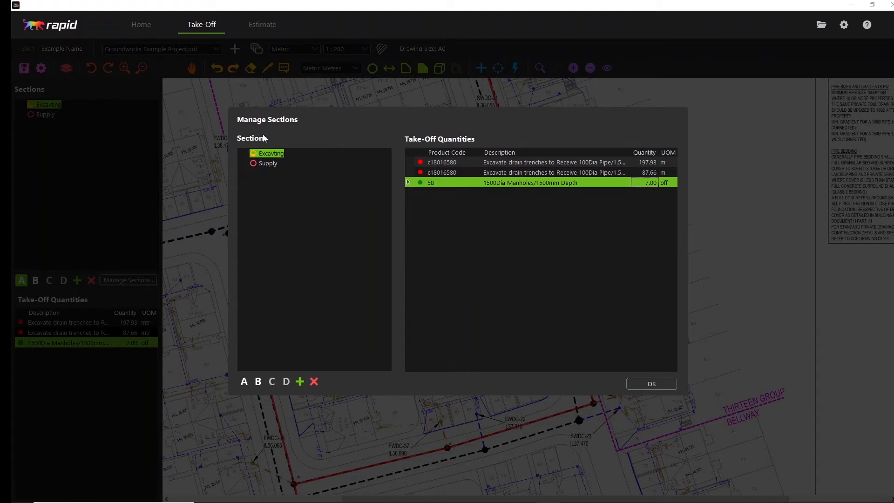
click(261, 163)
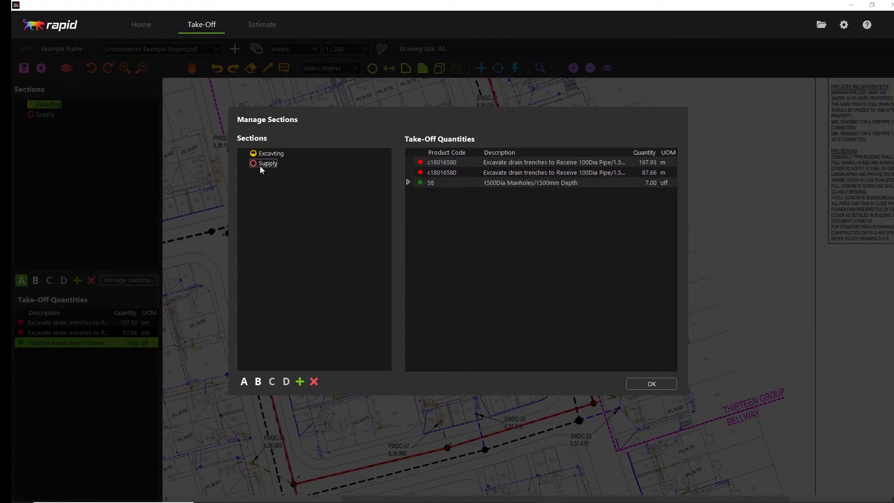
right_click(486, 201)
click(512, 253)
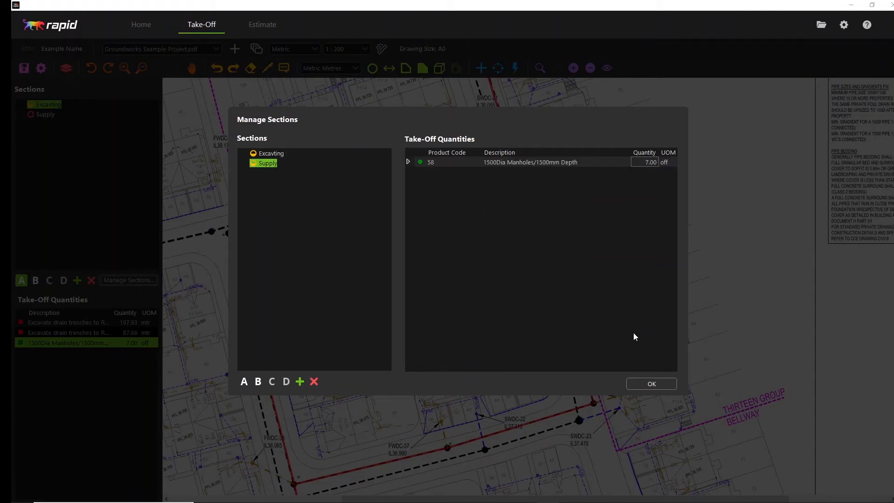
click(641, 384)
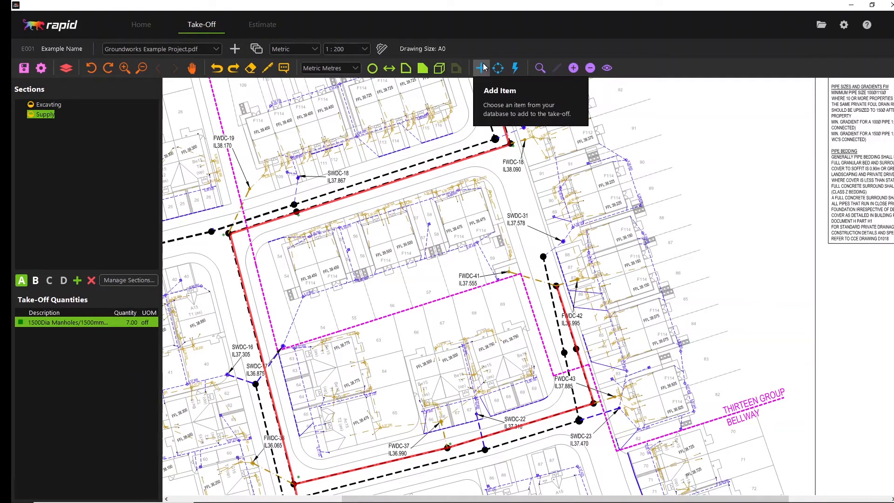
Step: Review the frequently used entries in both the item database and the assembly database, and close the list
click(514, 68)
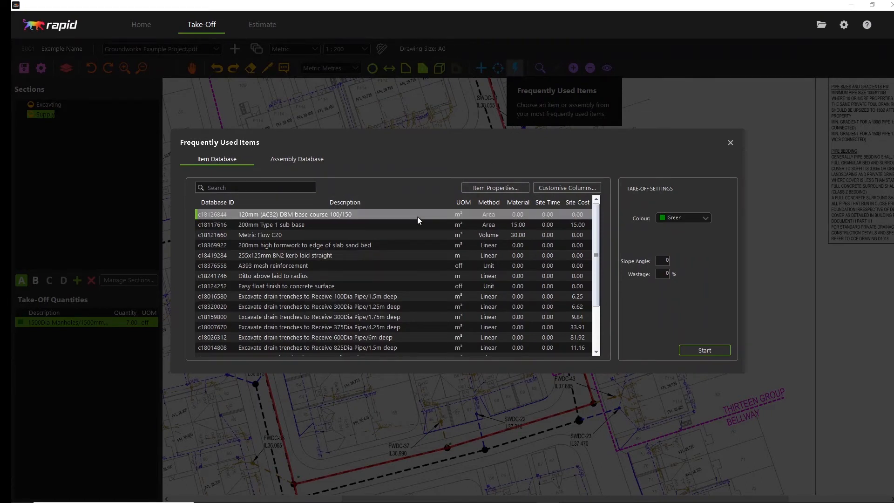
scroll(374, 251, down, 1)
scroll(372, 247, up, 1)
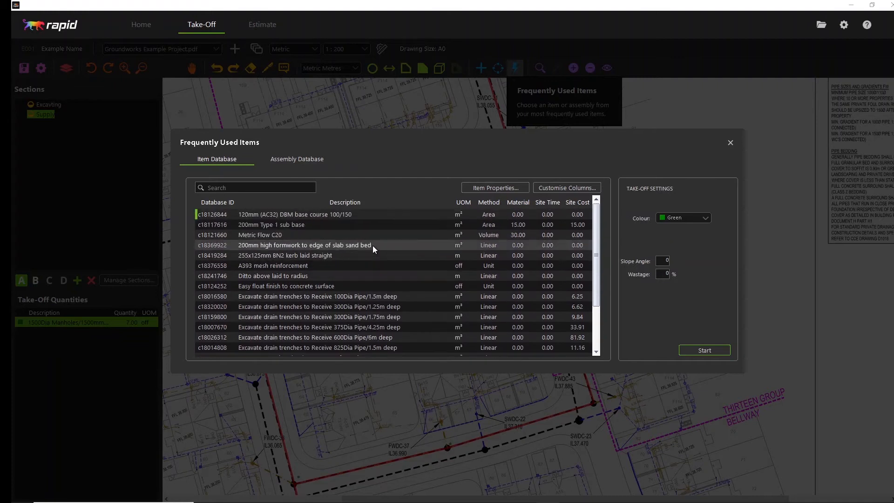
click(285, 161)
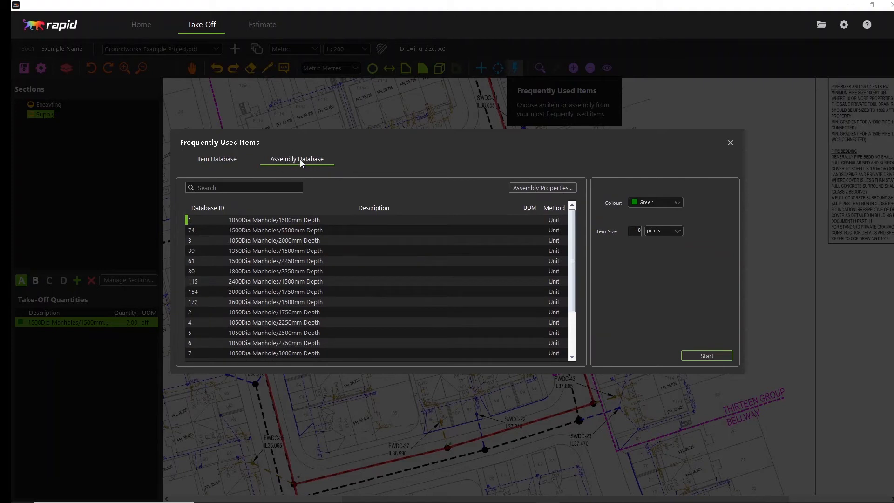
click(233, 161)
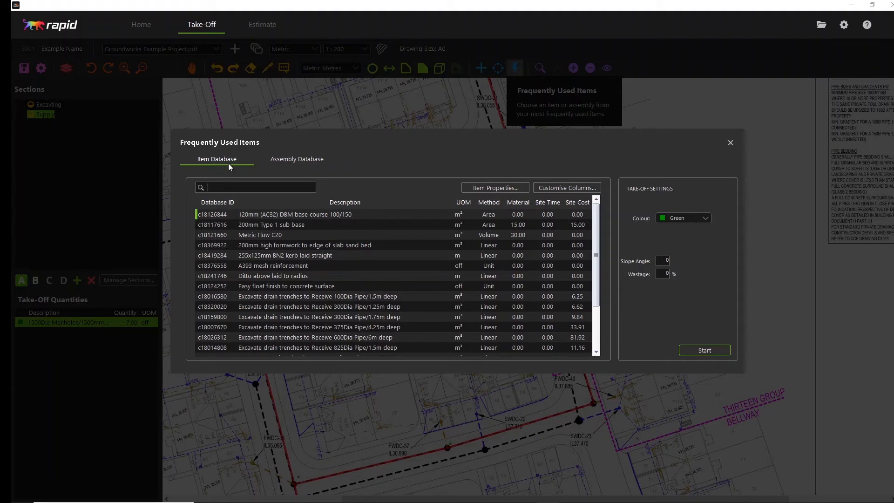
click(730, 143)
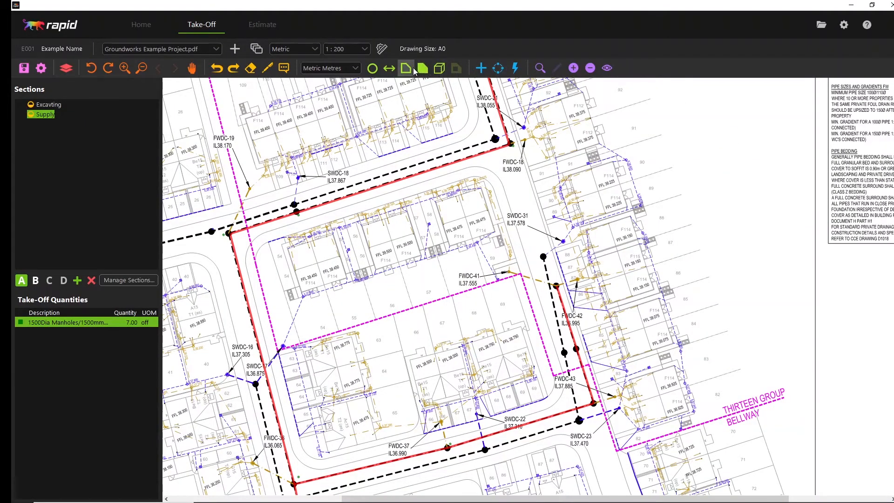
Step: Switch to the drawing Groundworks Example Project 2.pdf, check its title block, and set the drawing scale to 1 : 200
click(215, 49)
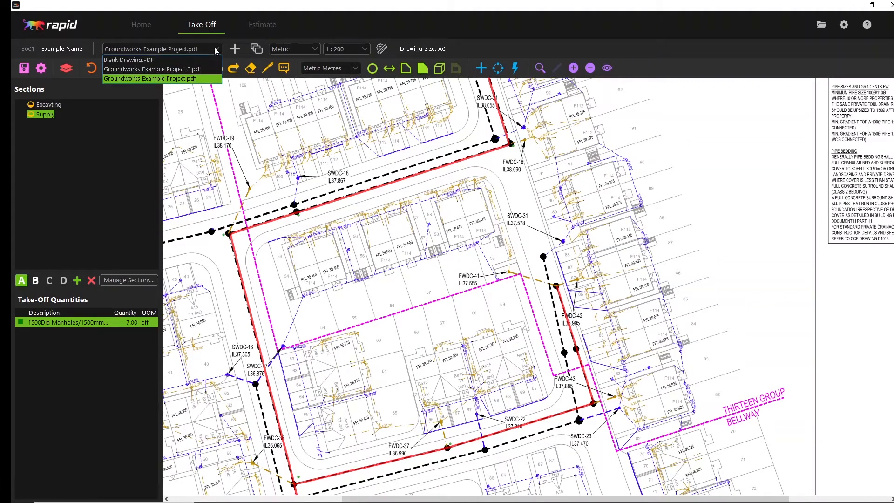
click(193, 75)
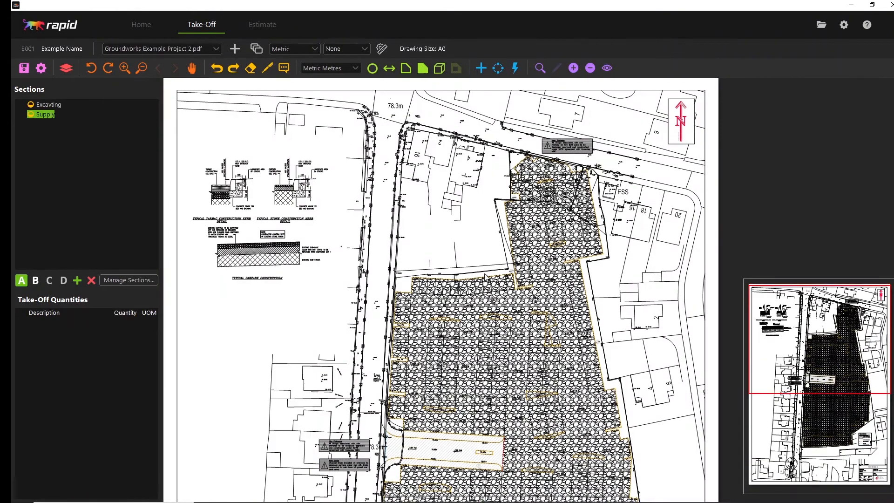
scroll(485, 275, down, 3)
scroll(498, 235, down, 3)
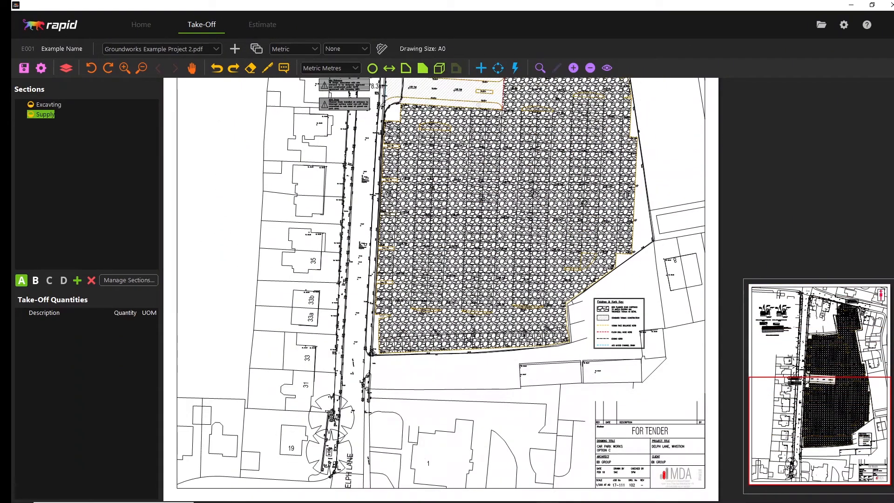
ctrl+scroll(640, 486, up, 2)
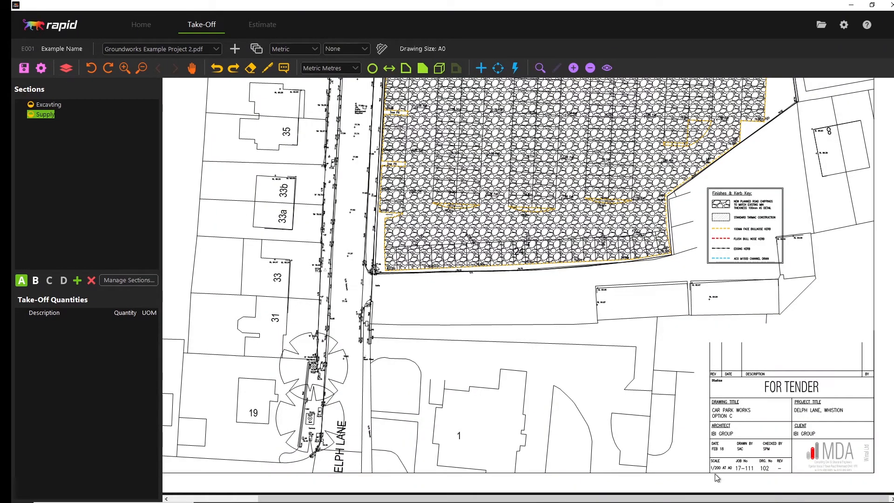
middle_drag(463, 113, 551, 471)
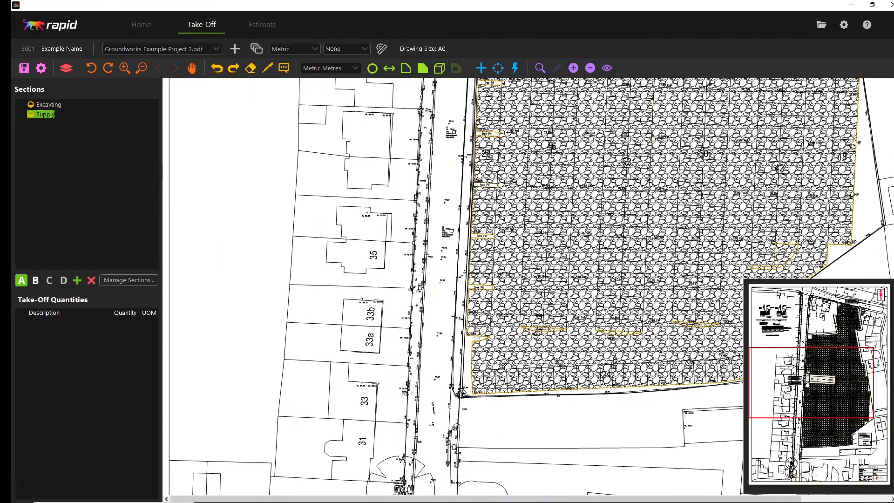
middle_drag(598, 131, 615, 404)
scroll(606, 375, down, 2)
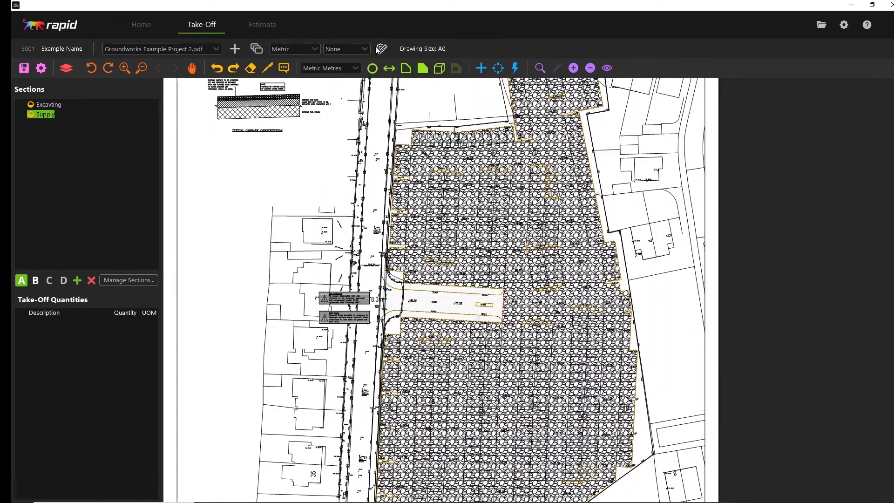
click(366, 48)
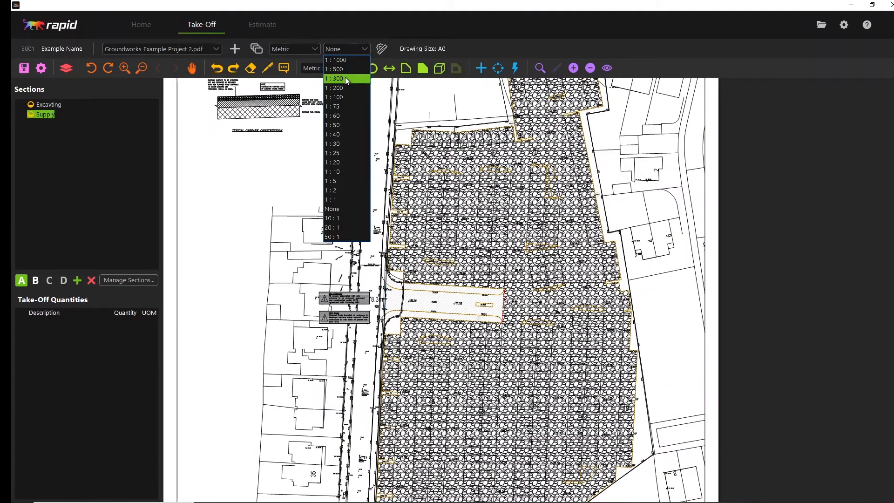
click(347, 90)
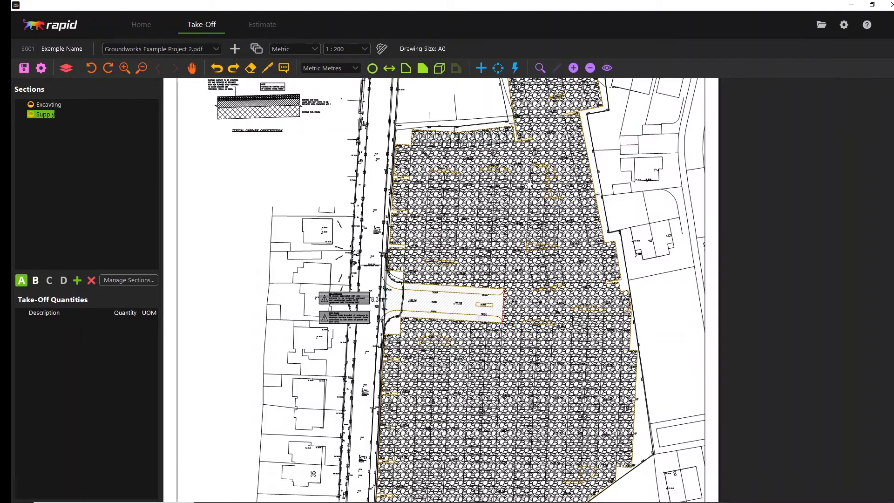
Step: Start a volume take-off described as "Excavting of existing grounds" with a height of 1.8 m
middle_drag(530, 183, 523, 284)
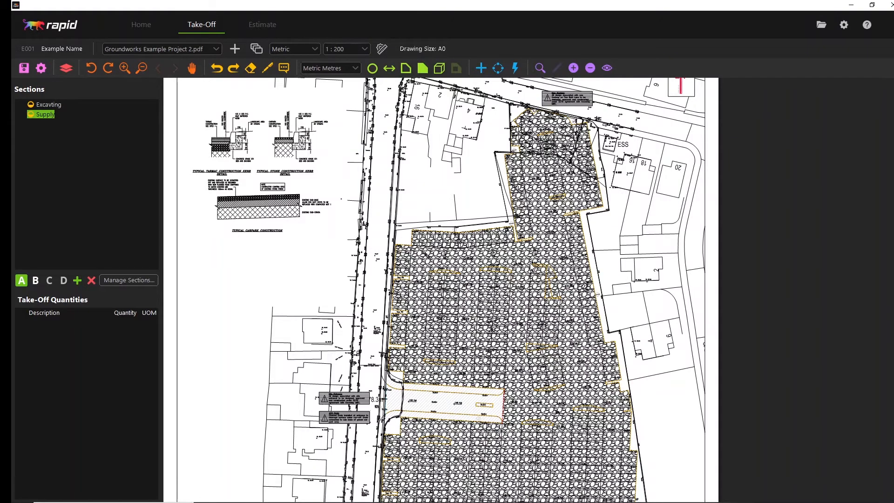
scroll(533, 266, up, 1)
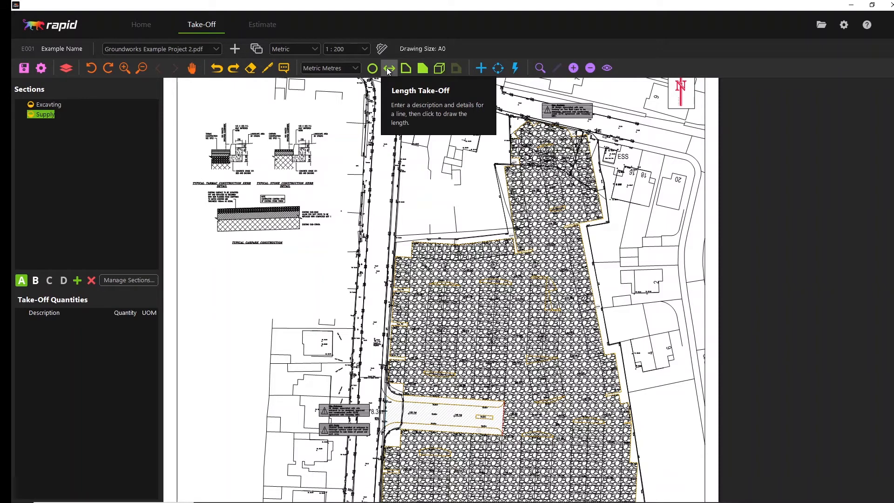
click(441, 69)
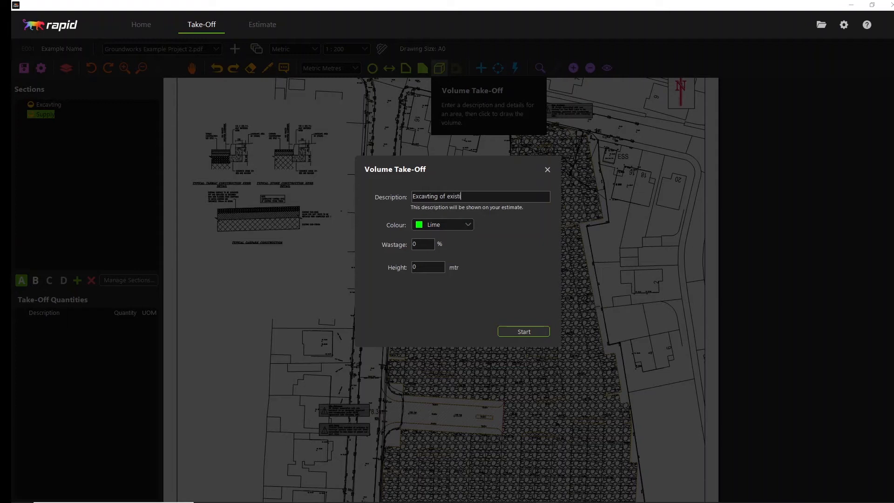
text(grounds)
text(1.8)
click(522, 332)
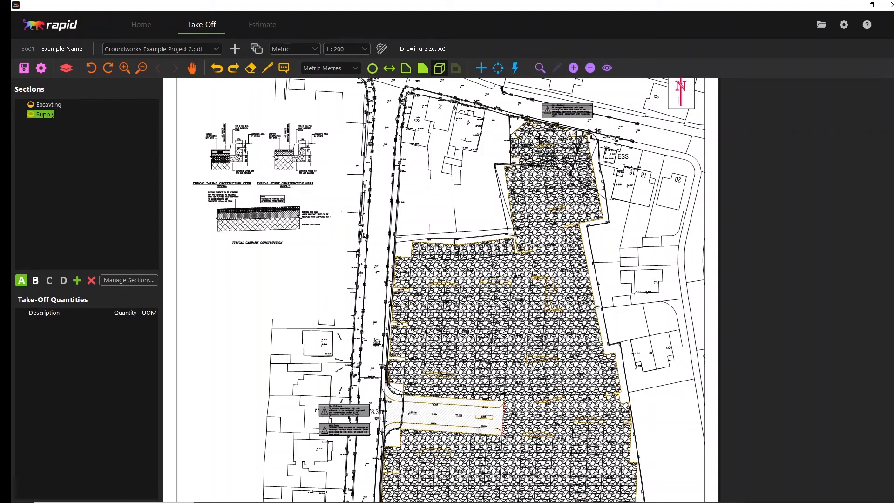
Step: Outline the northern end of the car park for the excavation volume, from its top corner around the stepped eastern boundary
scroll(536, 135, up, 2)
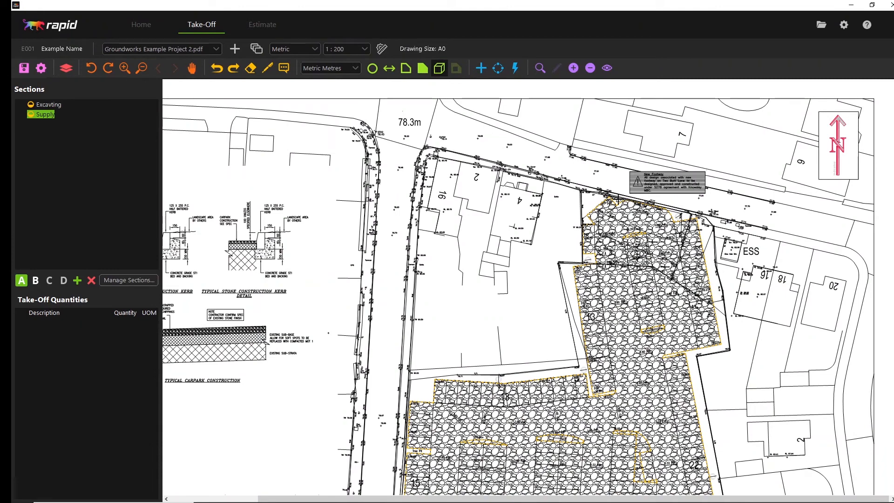
click(609, 197)
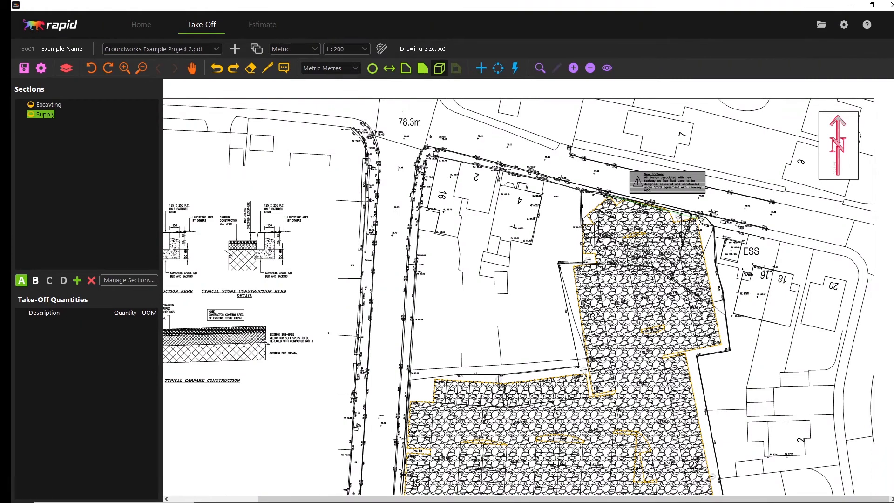
click(699, 217)
click(722, 344)
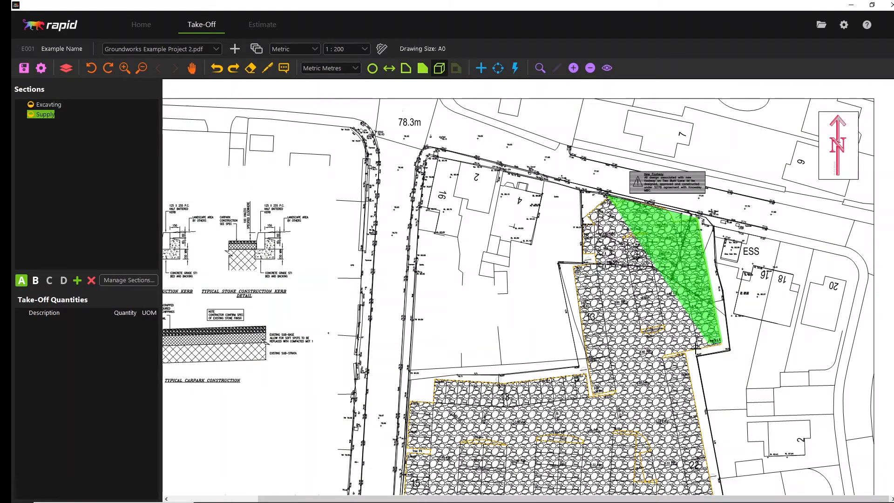
click(686, 351)
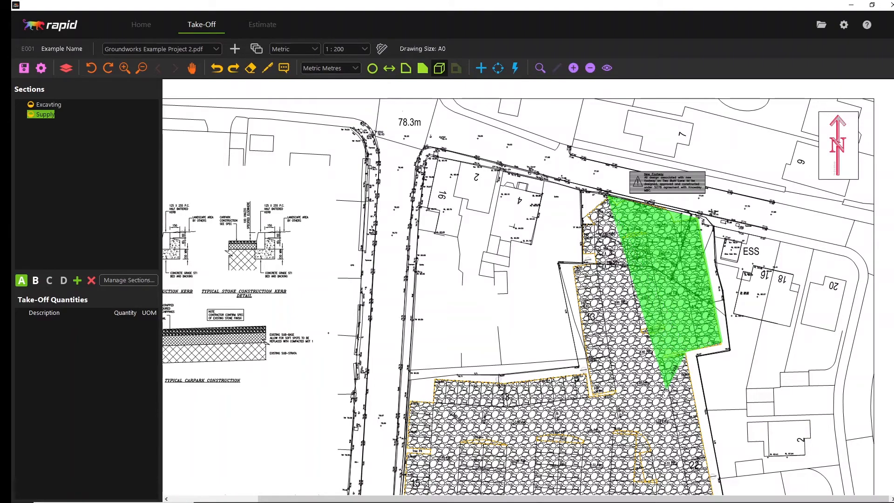
Step: Continue the volume outline down the car park's eastern side and across to its lower western edge, and finish the take-off
middle_drag(667, 390, 503, 56)
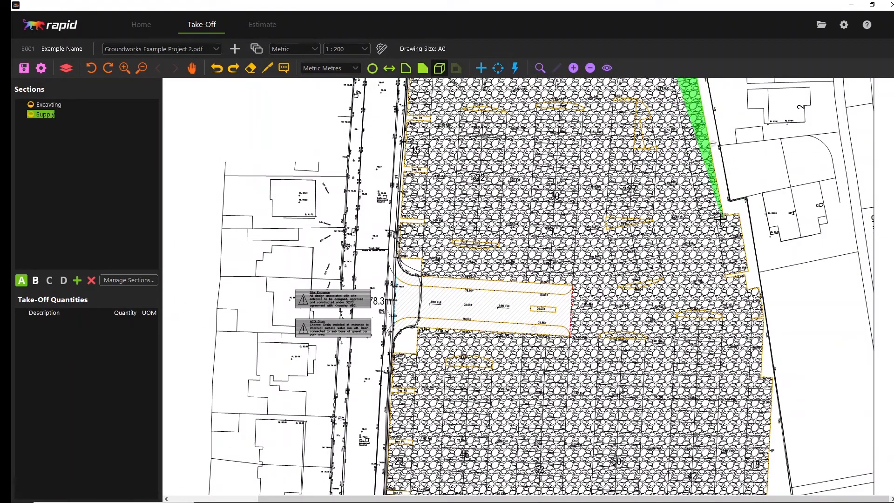
middle_drag(699, 267, 603, 120)
scroll(604, 121, down, 3)
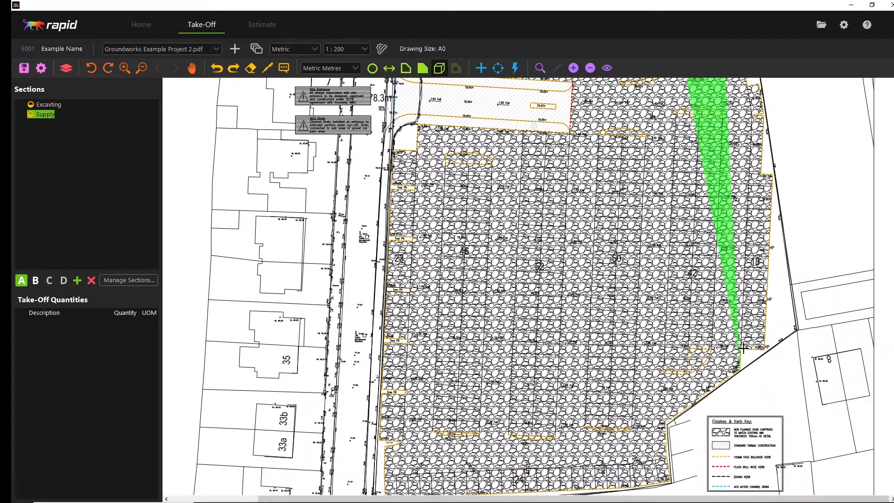
click(740, 369)
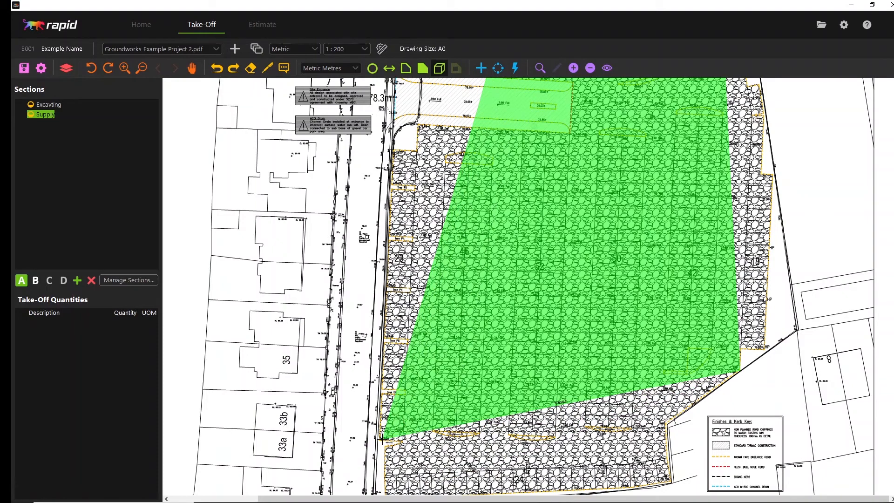
click(382, 438)
right_click(430, 423)
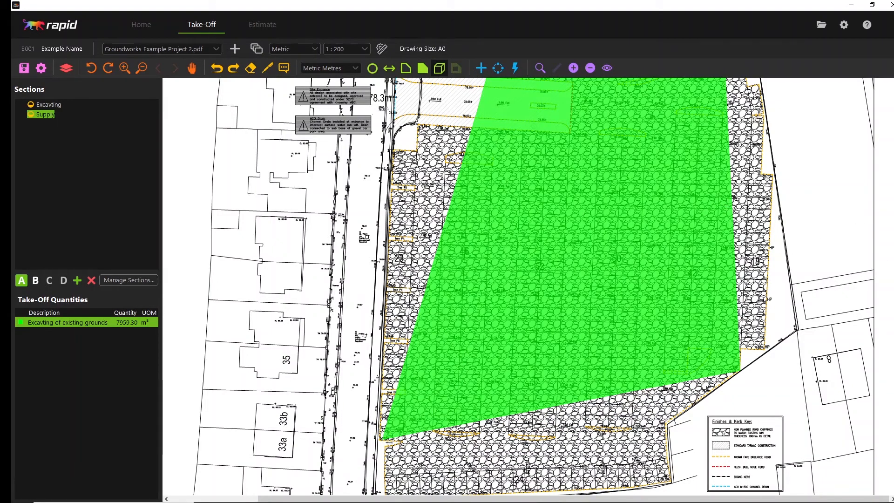
Step: Reshape the excavation volume by pulling the middle of its western edge out to the car park boundary just above the site entrance
scroll(656, 222, up, 3)
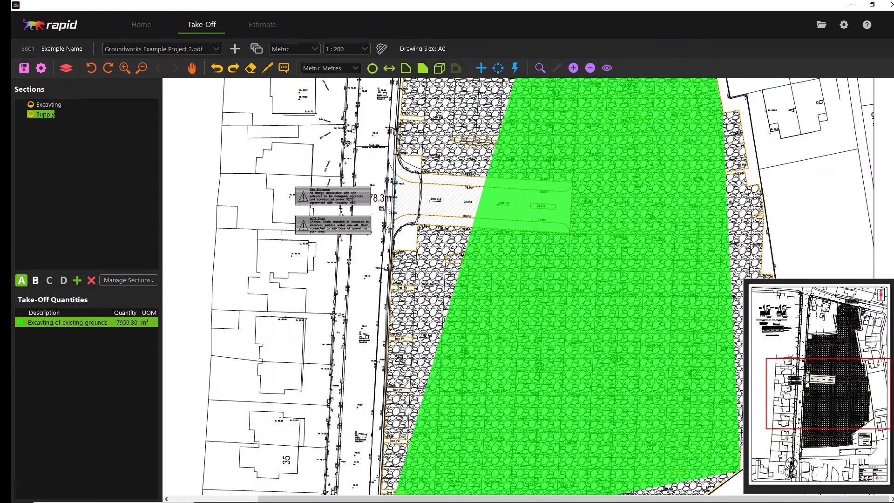
click(657, 222)
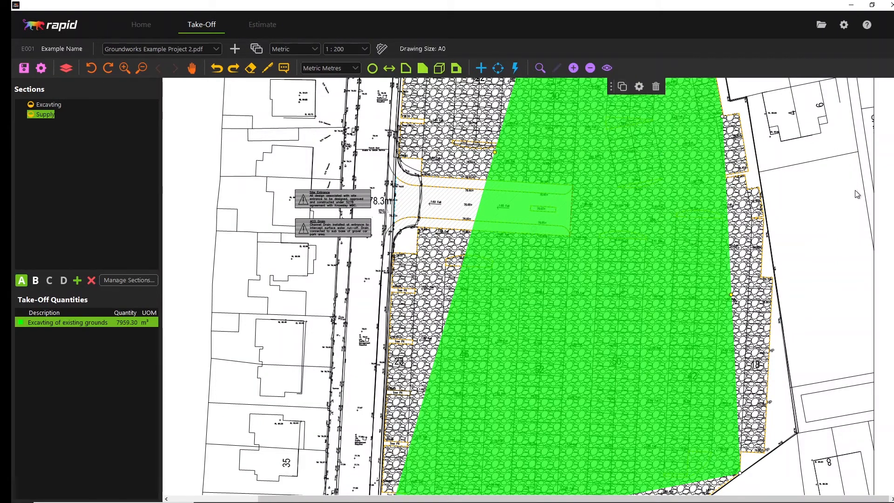
scroll(672, 178, up, 1)
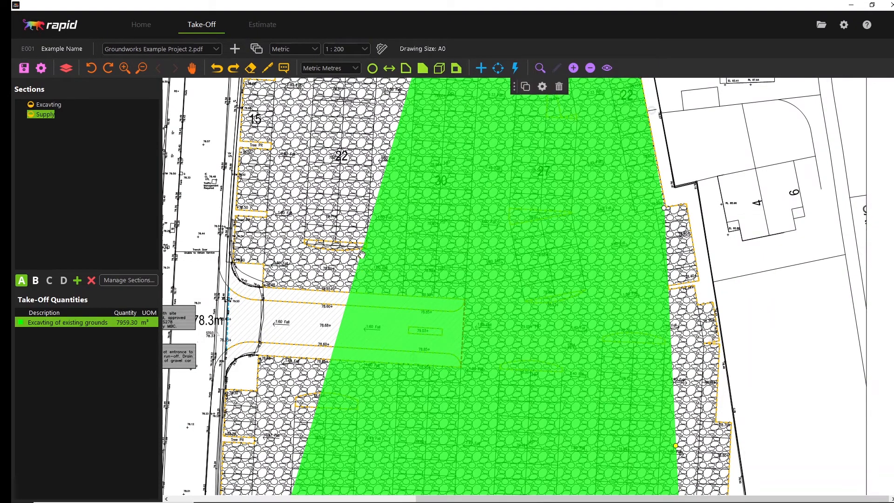
drag(361, 256, 263, 236)
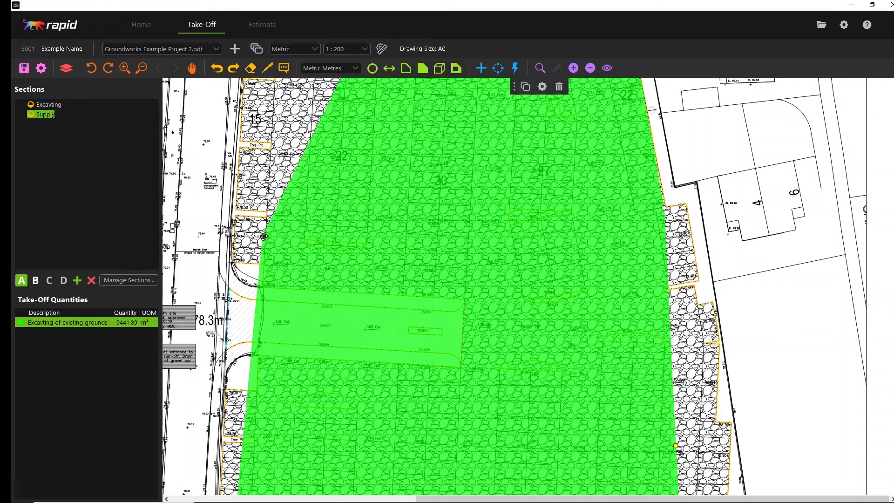
drag(265, 239, 231, 232)
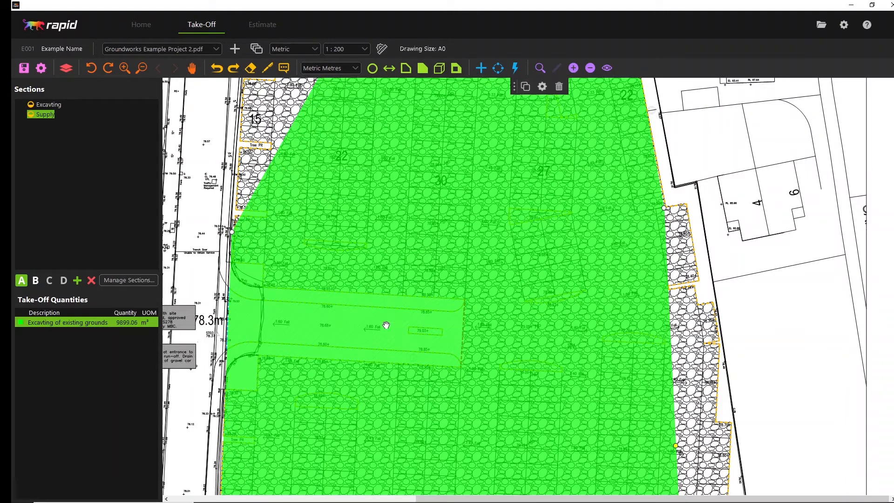
Step: Cut the curved site entrance mouth out of the excavation volume and adjust the cut-out's inner corner towards the access road
click(458, 69)
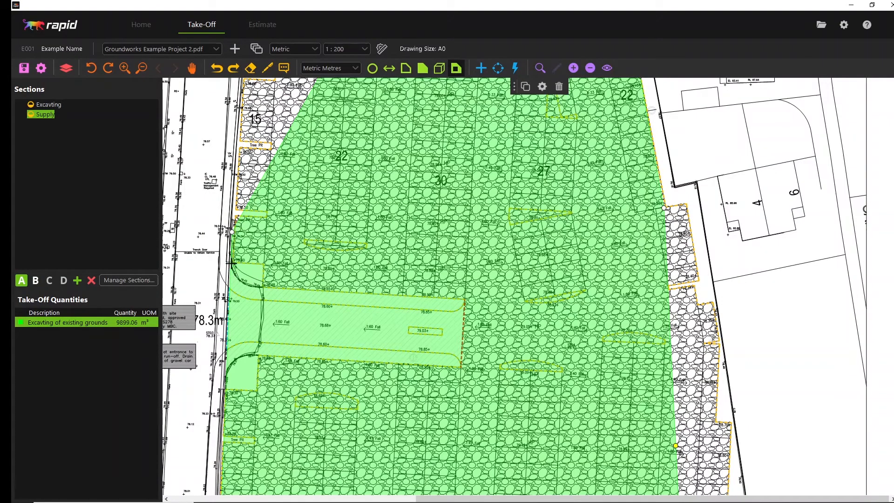
click(231, 264)
click(240, 282)
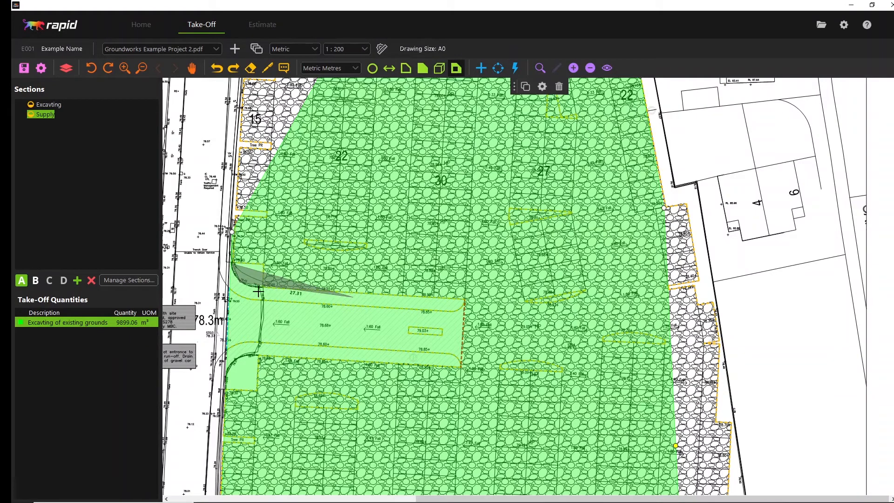
click(223, 377)
right_click(256, 350)
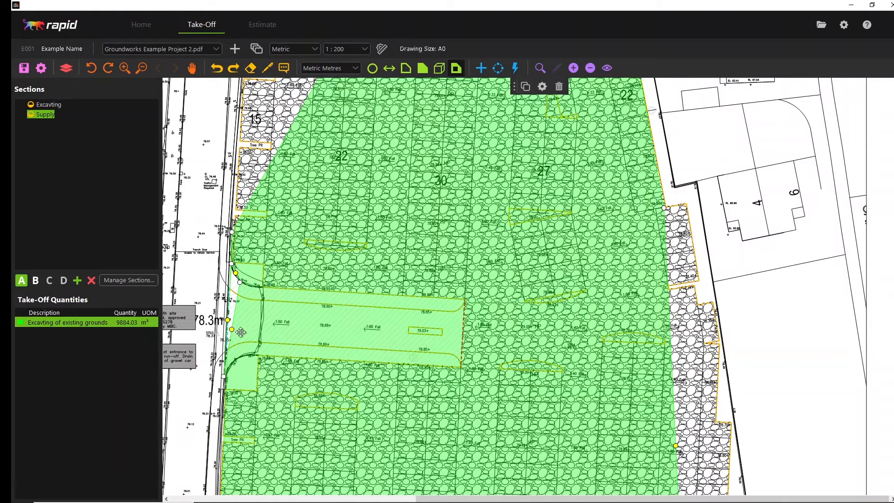
drag(241, 333, 254, 339)
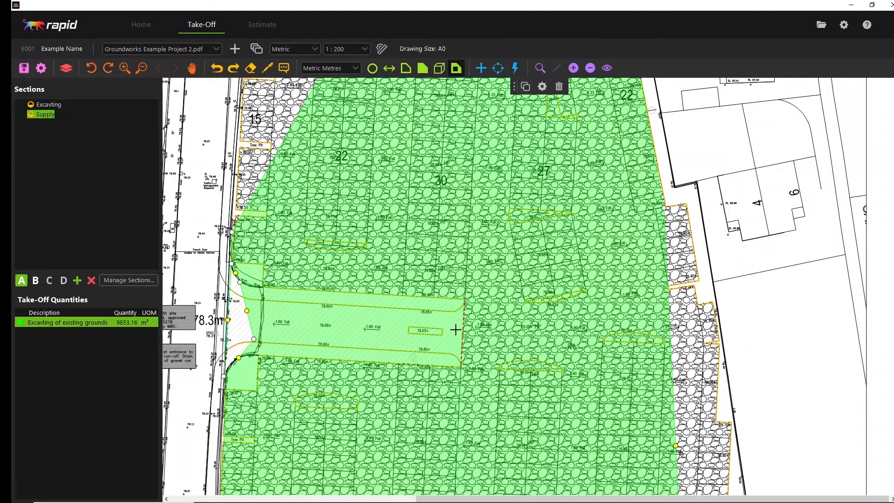
Step: Cut the access road out of the excavation volume, from its eastern end back to the entrance mouth, and finish the deduction
click(461, 366)
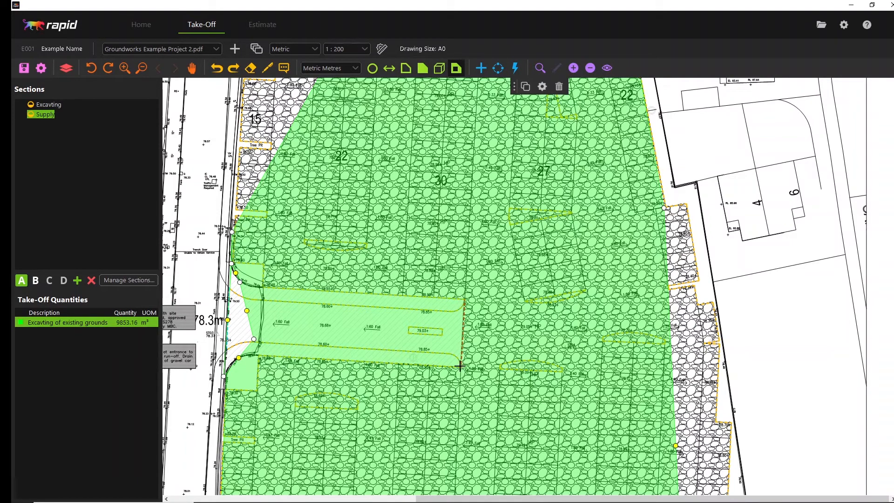
click(237, 356)
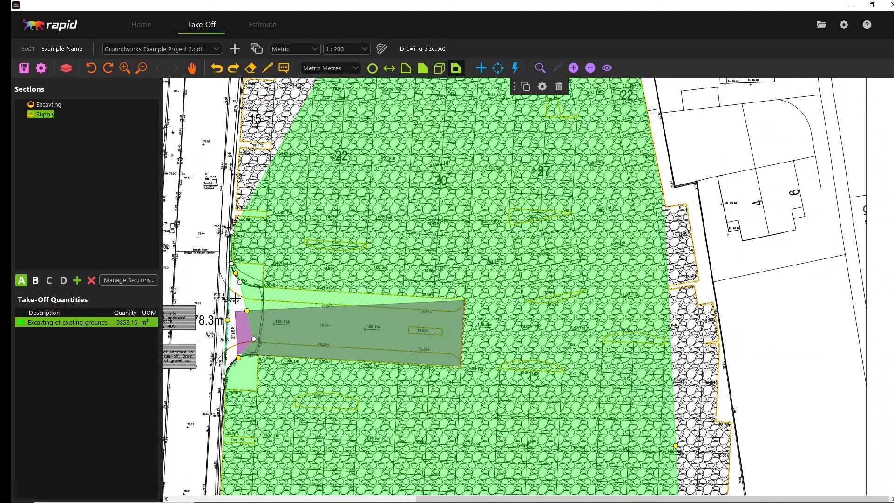
click(236, 283)
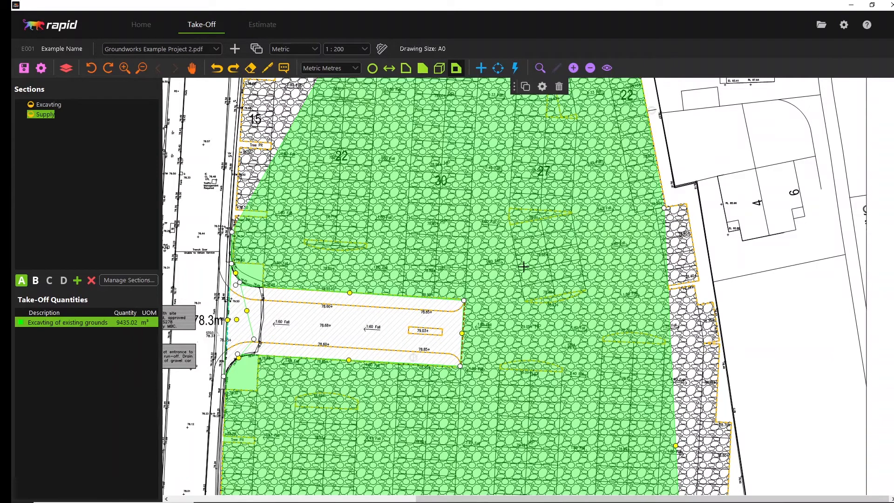
key(Escape)
scroll(433, 230, up, 2)
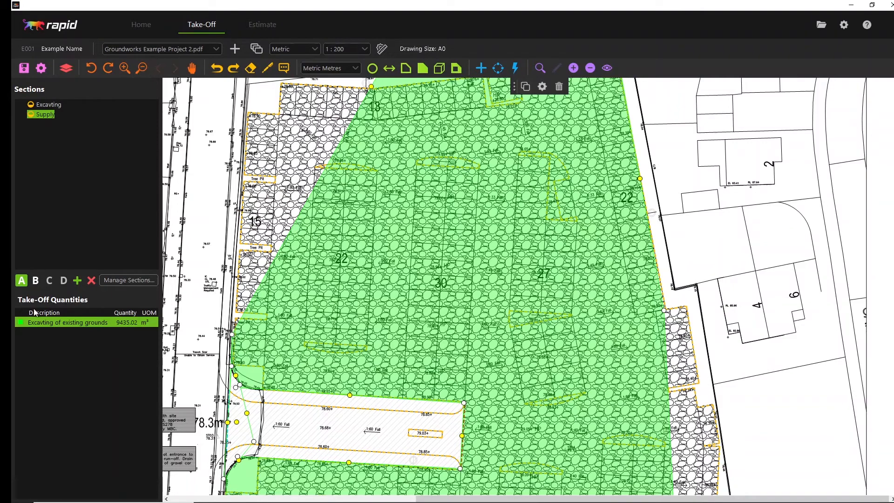
Step: Move the "Excavting of existing grounds" quantity from the Supply section to the Excavting section
click(126, 280)
click(410, 173)
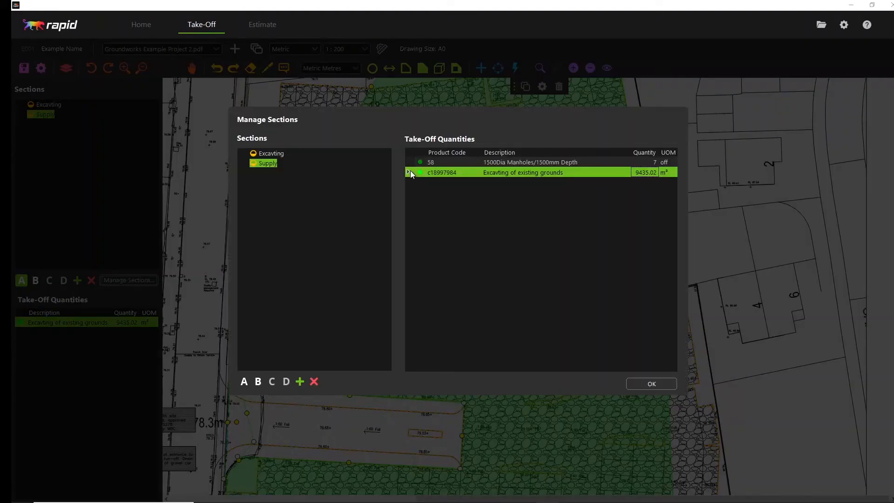
right_click(410, 174)
click(424, 208)
click(271, 153)
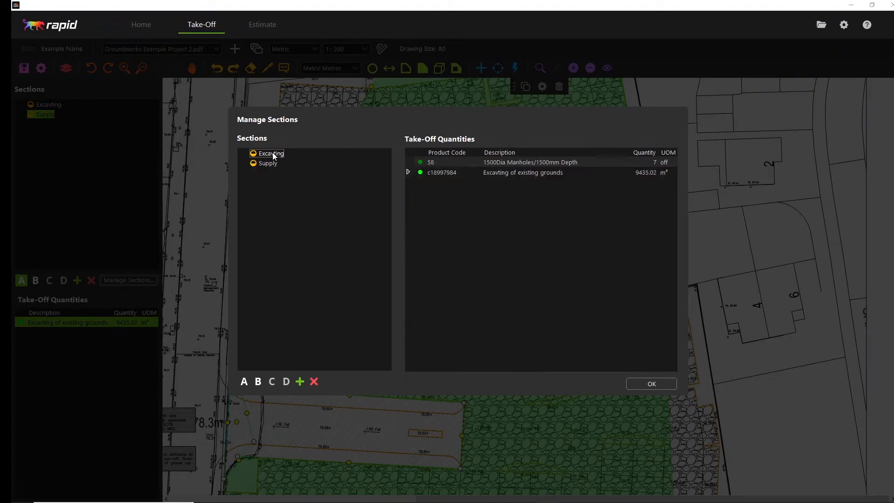
right_click(442, 200)
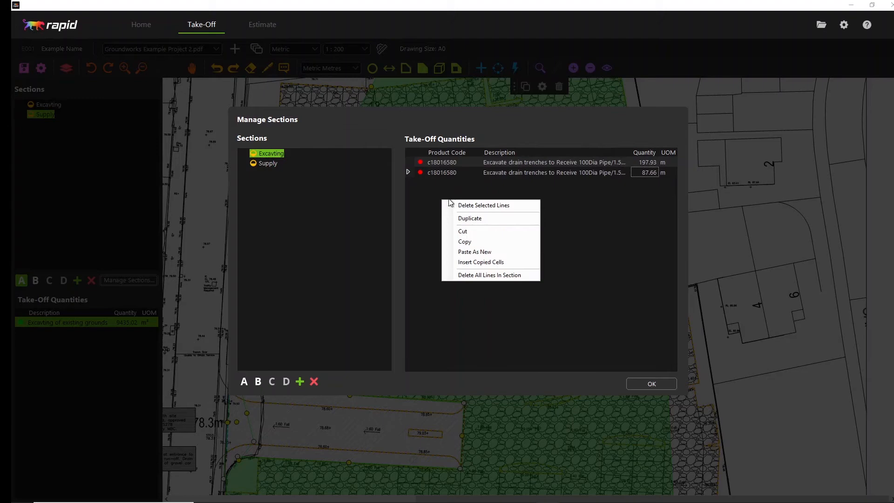
click(479, 252)
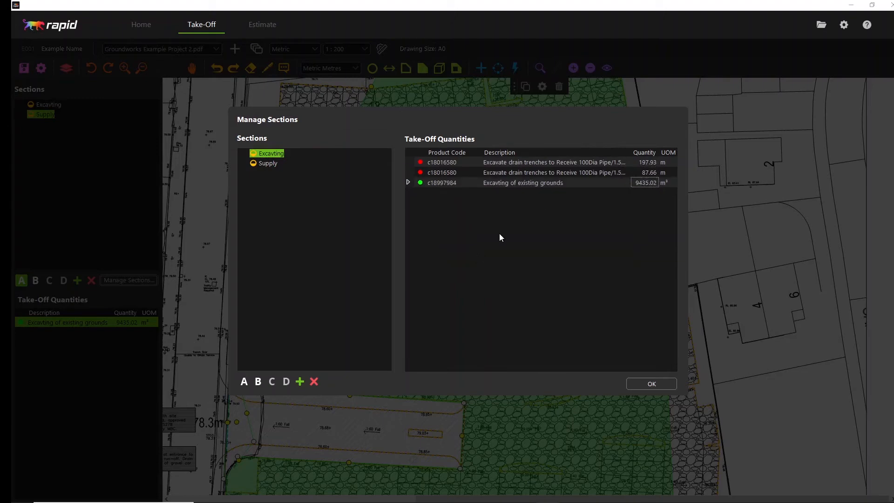
click(663, 383)
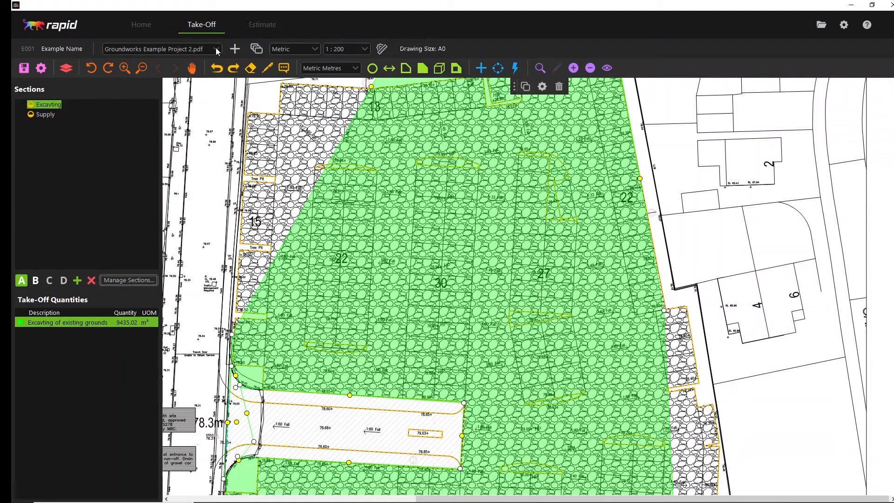
Step: Check where the excavation item sits in the estimate and view the list of project drawings
click(255, 28)
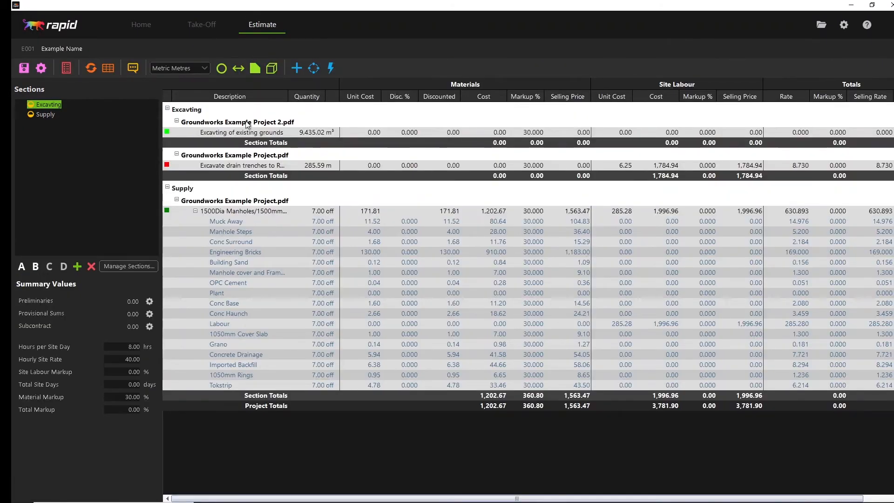
click(198, 26)
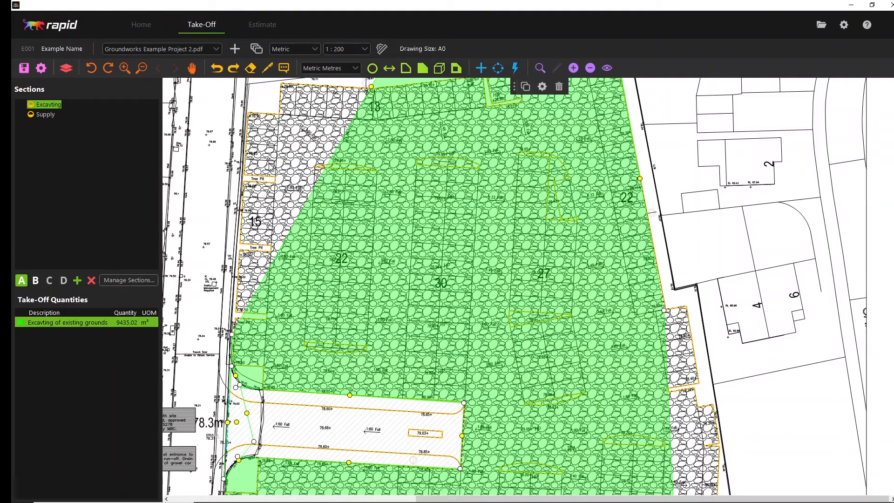
click(251, 44)
click(257, 48)
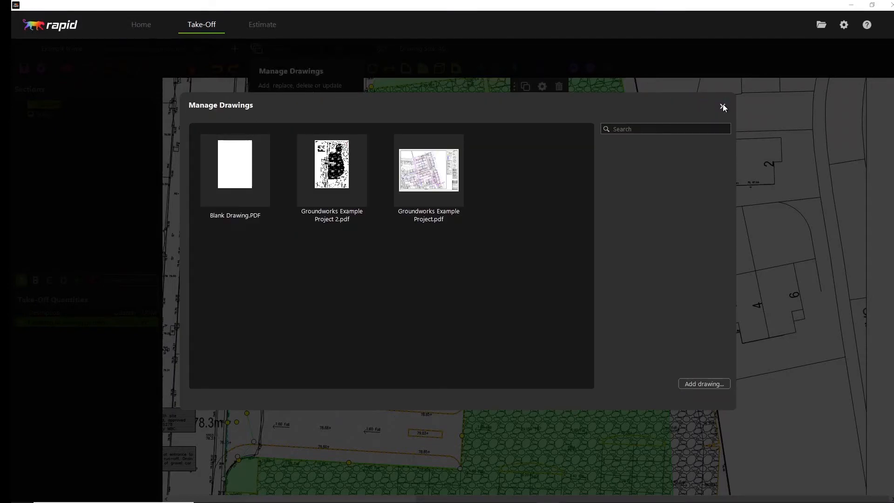
click(723, 106)
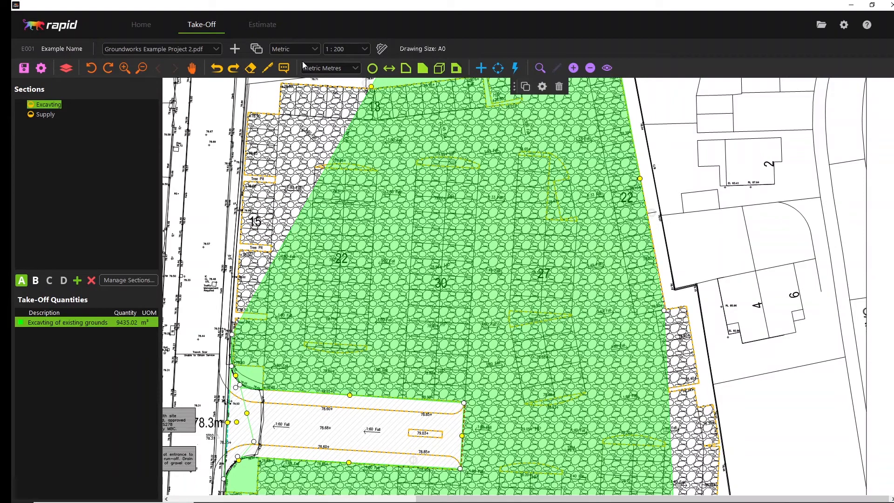
Step: Look over the available annotation and measuring options and the drawing's layers, and return to the sections
click(263, 69)
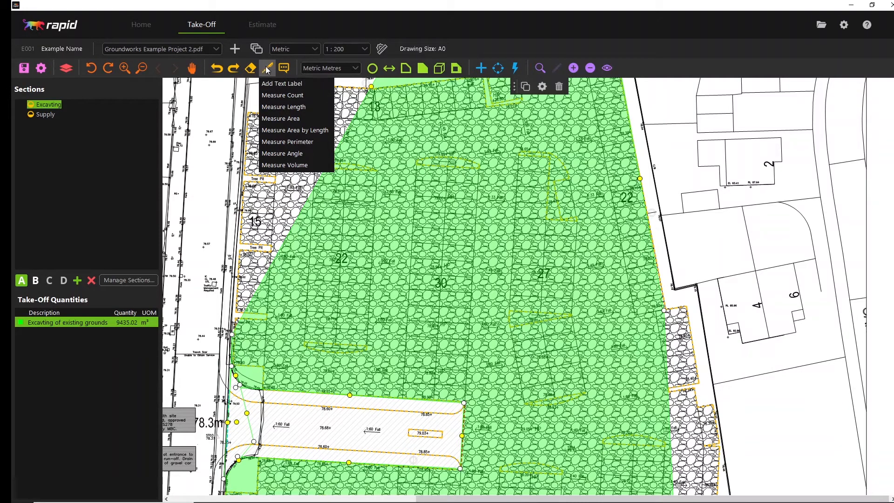
click(266, 69)
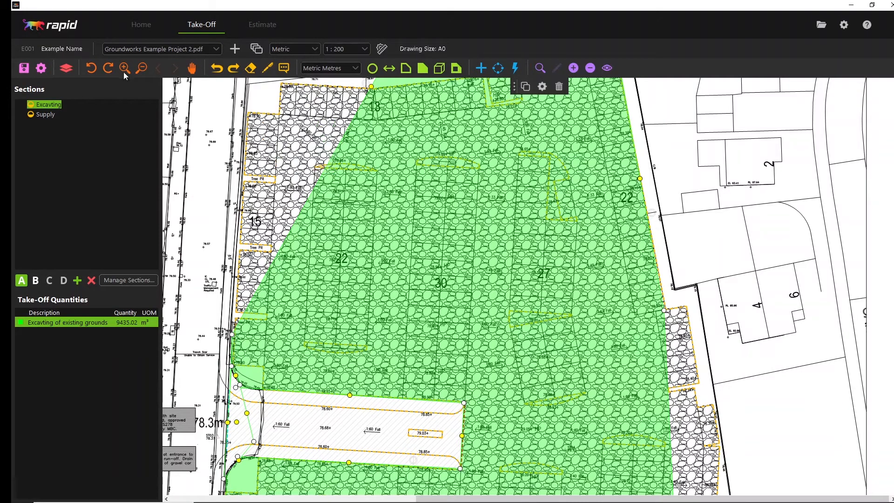
click(67, 71)
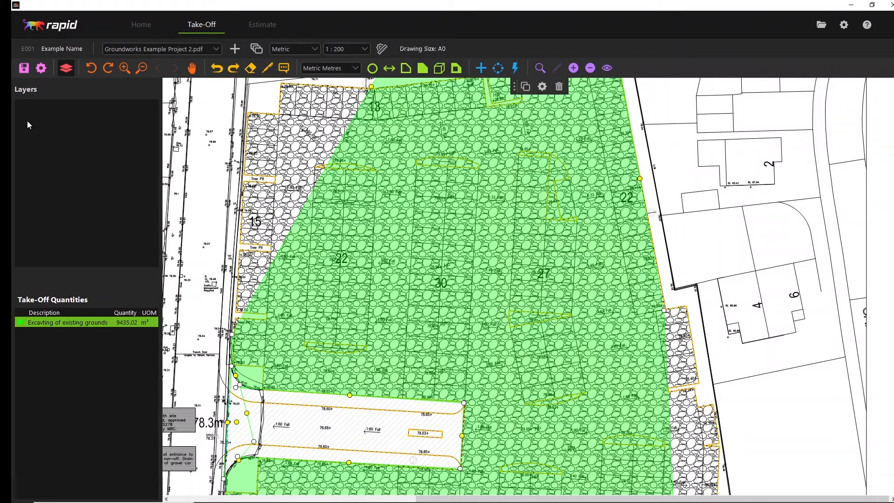
click(63, 70)
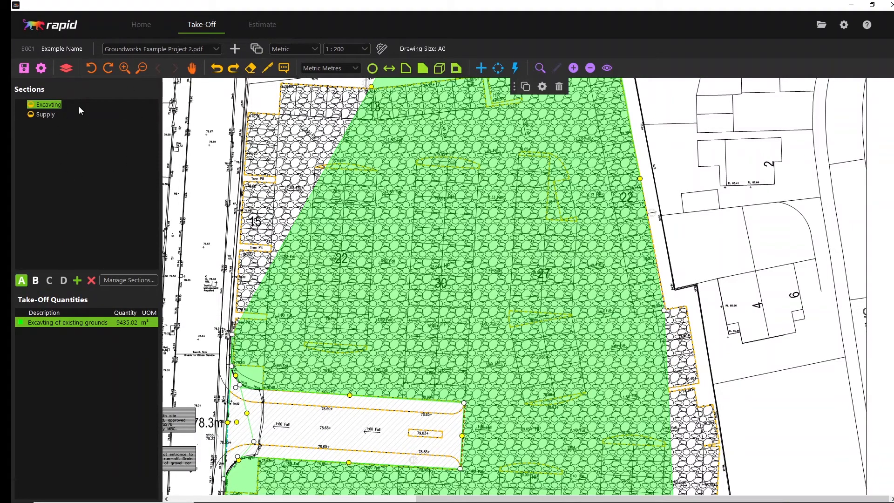
click(86, 105)
click(86, 103)
Step: Examine the estimate's cost breakdown, collapsing and re-expanding the Supply drawing group and the 1500Dia manholes item
click(262, 26)
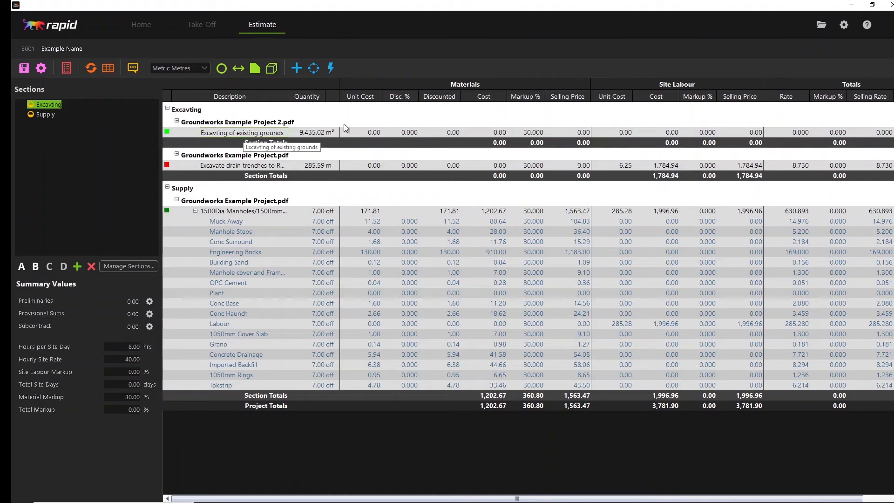
click(664, 132)
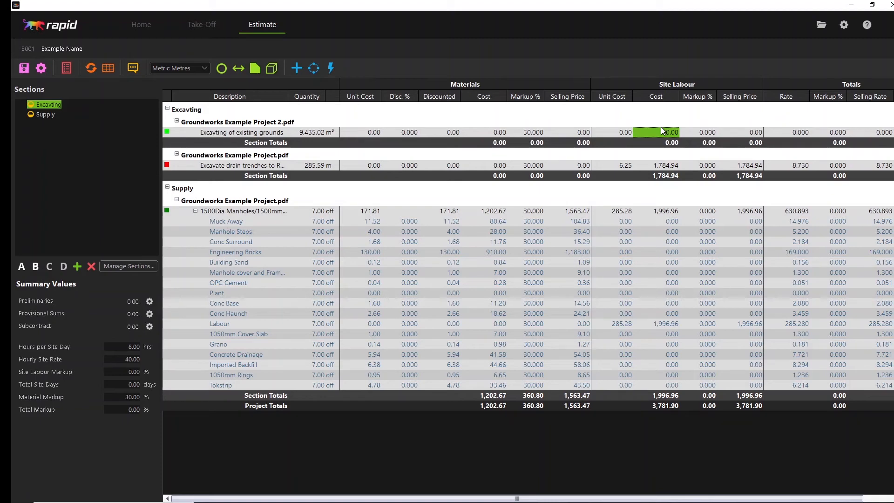
click(196, 211)
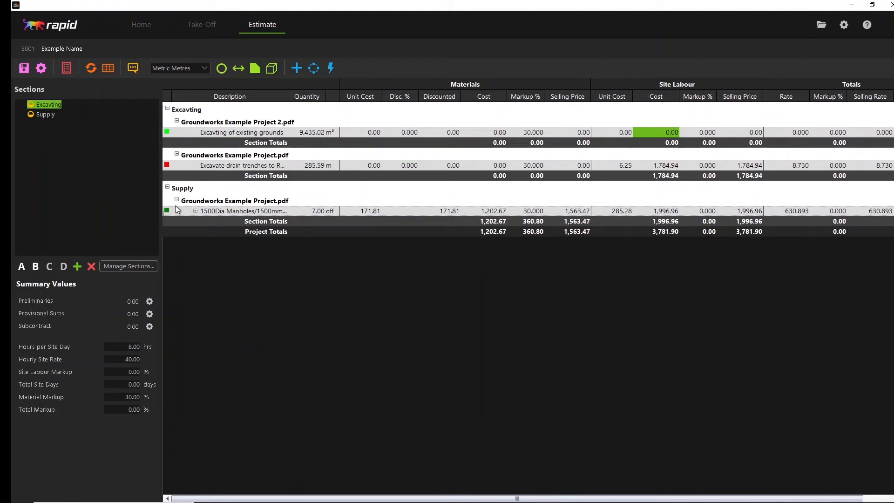
click(177, 201)
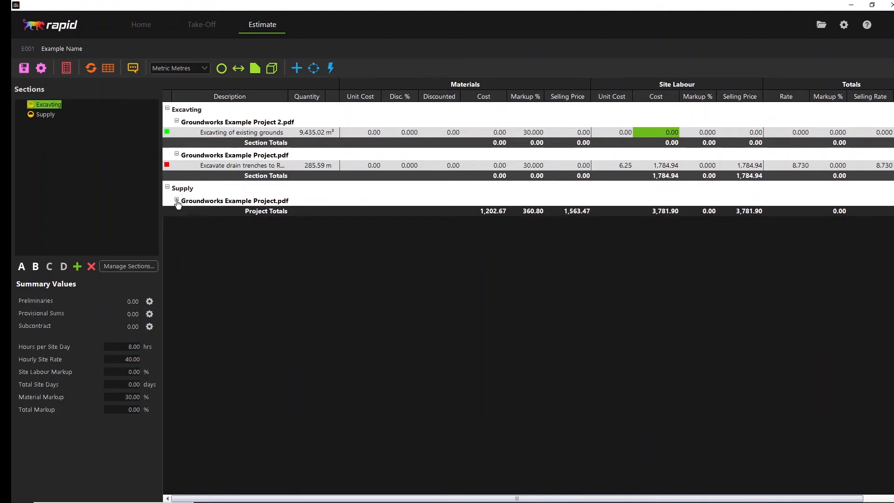
click(177, 202)
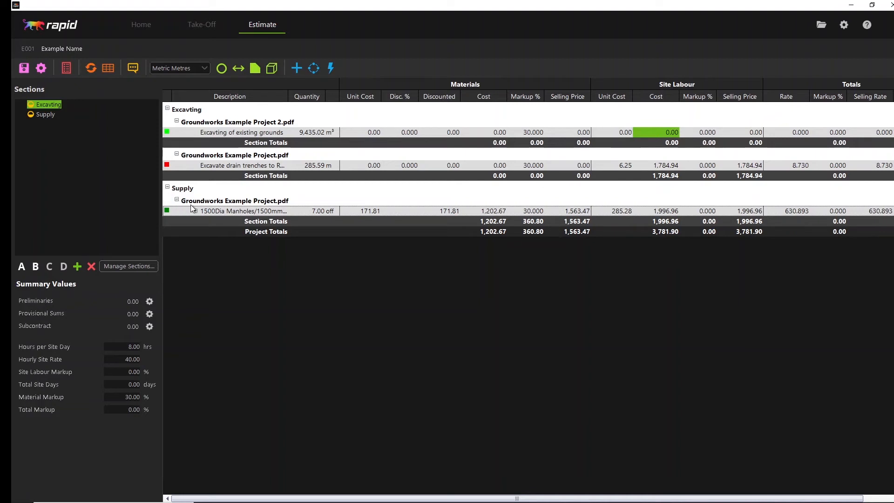
click(195, 211)
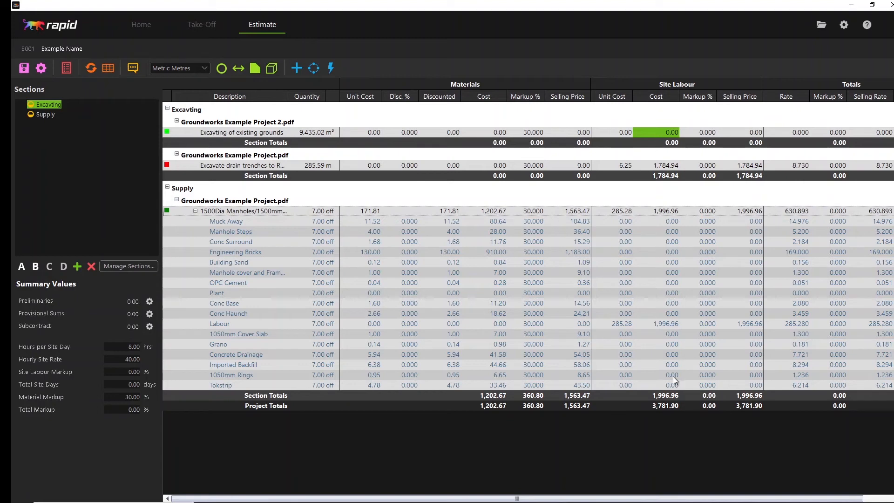
Step: Set the overall site labour markup to 20% and the "Excavting of existing grounds" item's site labour markup to 10%
click(110, 372)
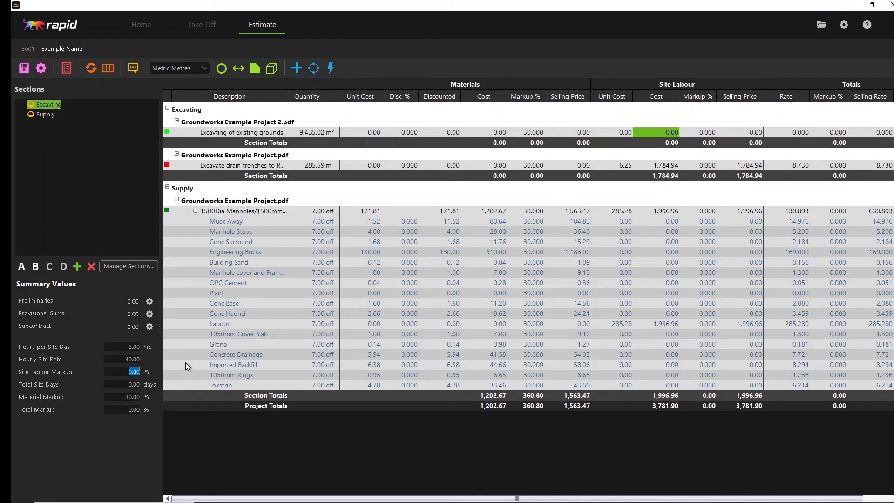
text(20)
key(Return)
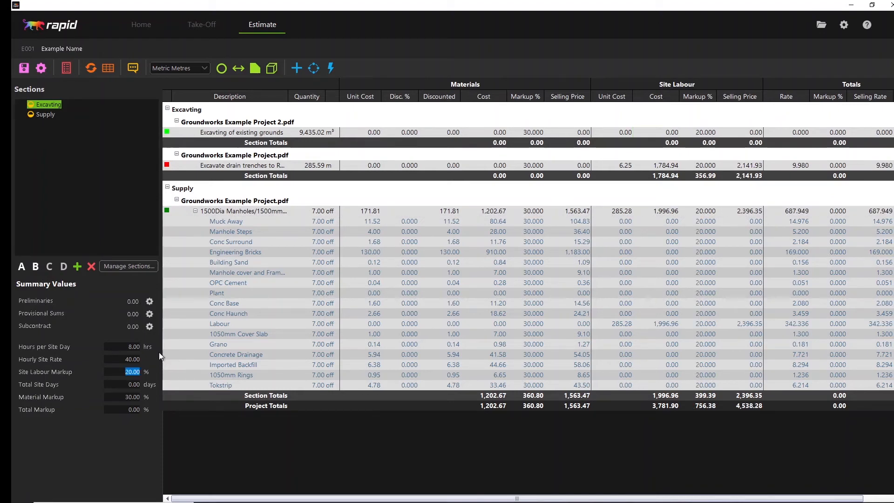
click(699, 133)
text(10)
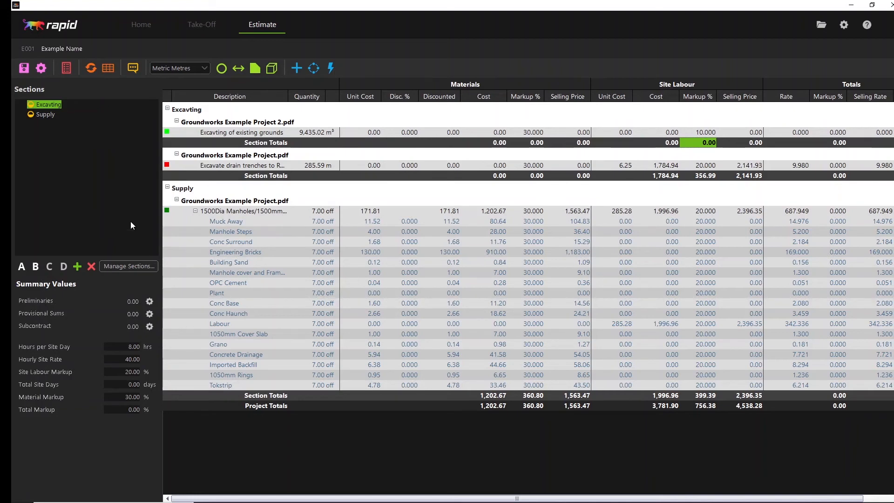
Step: Generate the Tender Summary, Schedule of Rates and procurement Summary of Quantities reports, with assemblies shown as "Assembly description only"
click(71, 69)
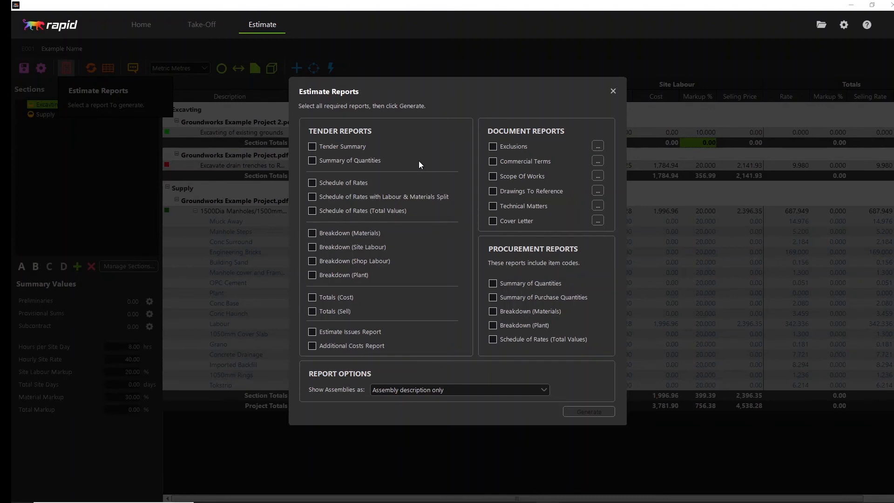
click(432, 390)
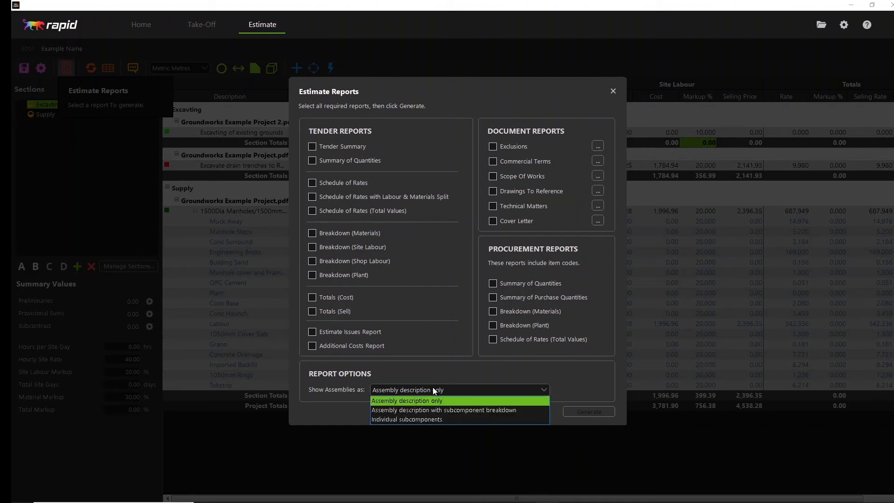
click(435, 388)
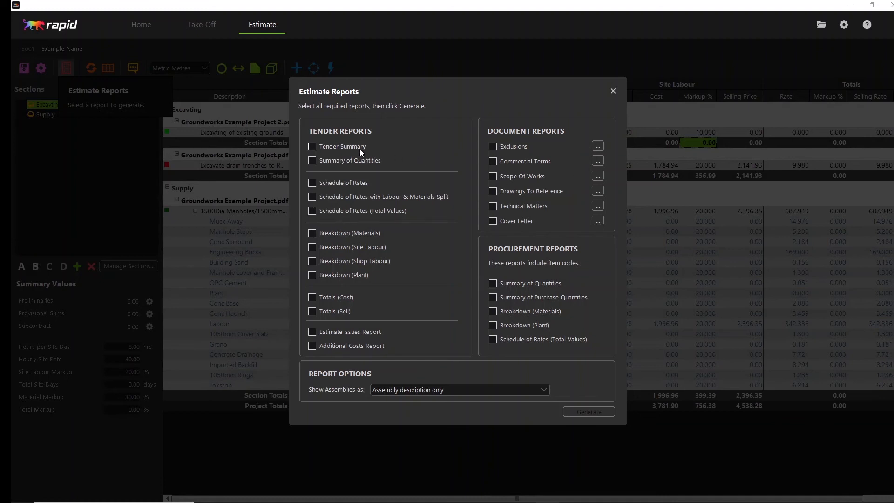
click(345, 147)
click(351, 182)
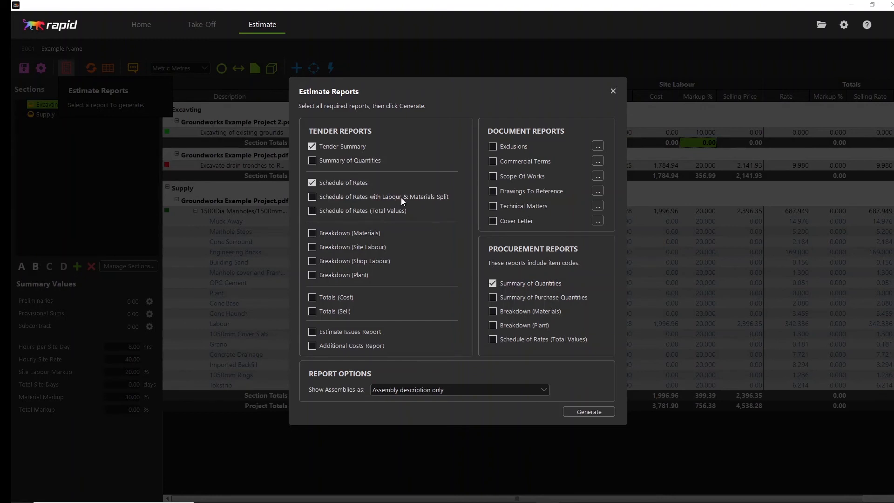
click(580, 413)
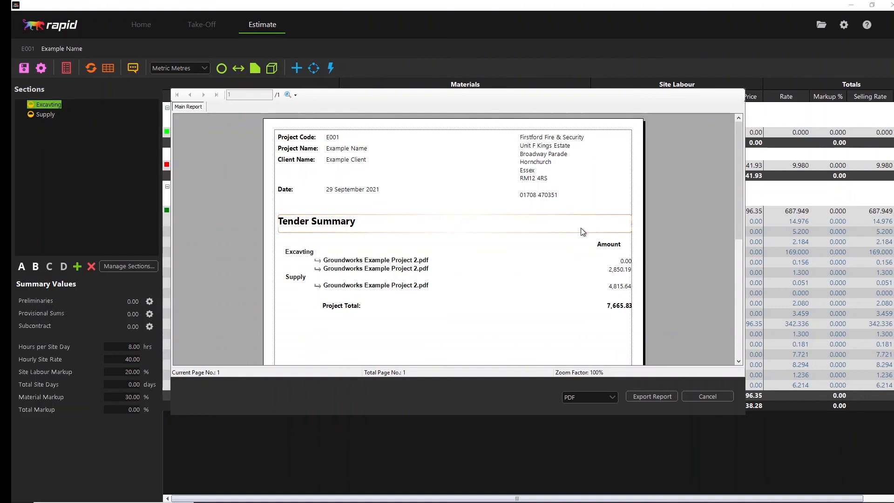
Step: Export the Tender Summary report as PDF and open the folder containing the exported file
click(614, 395)
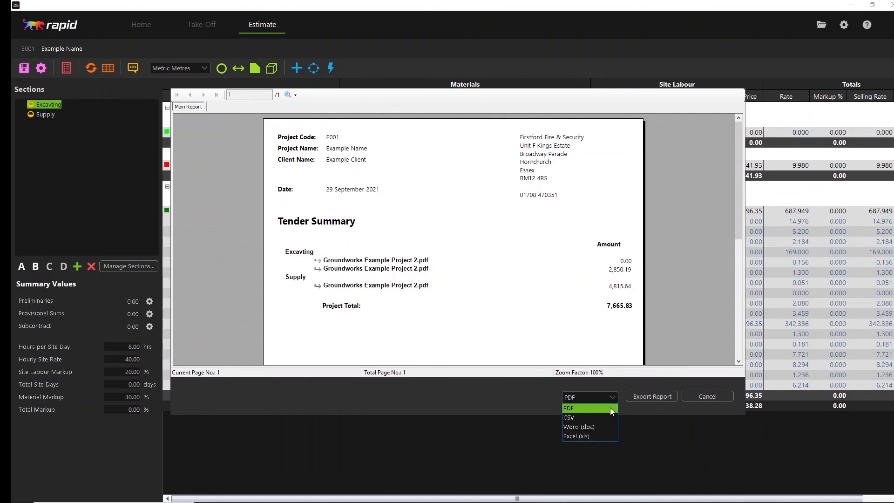
click(610, 408)
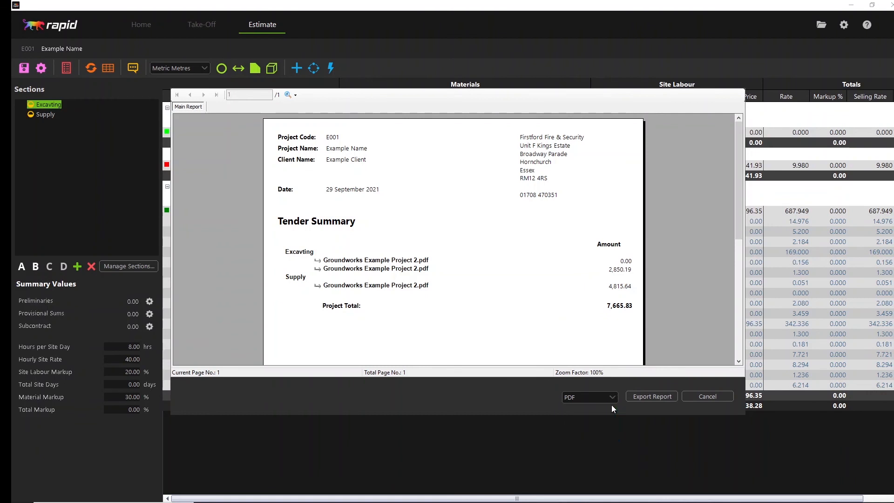
click(645, 397)
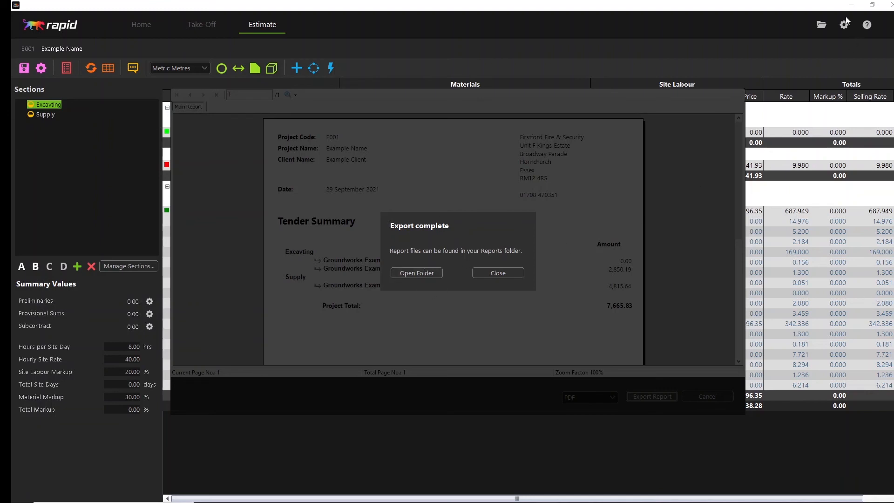
click(416, 273)
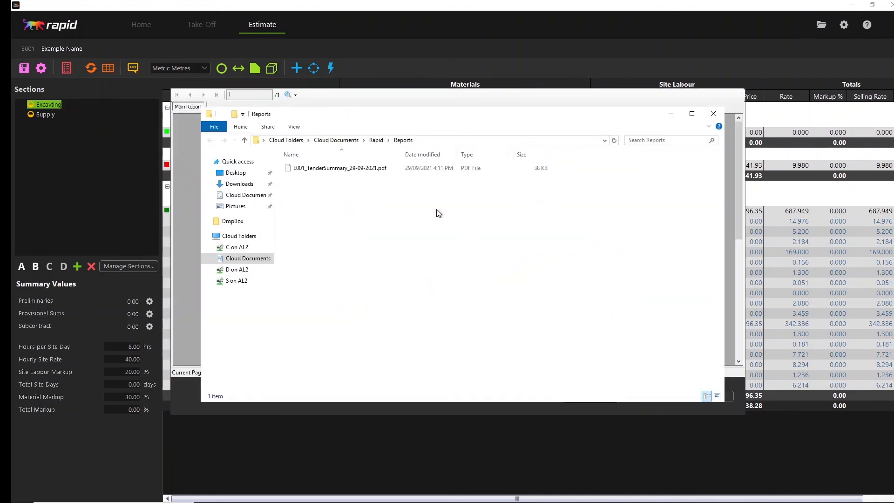
Step: Copy E001_TenderSummary_29-09-2021.pdf to the desktop and place it beside the RapidSuite shortcut
click(380, 171)
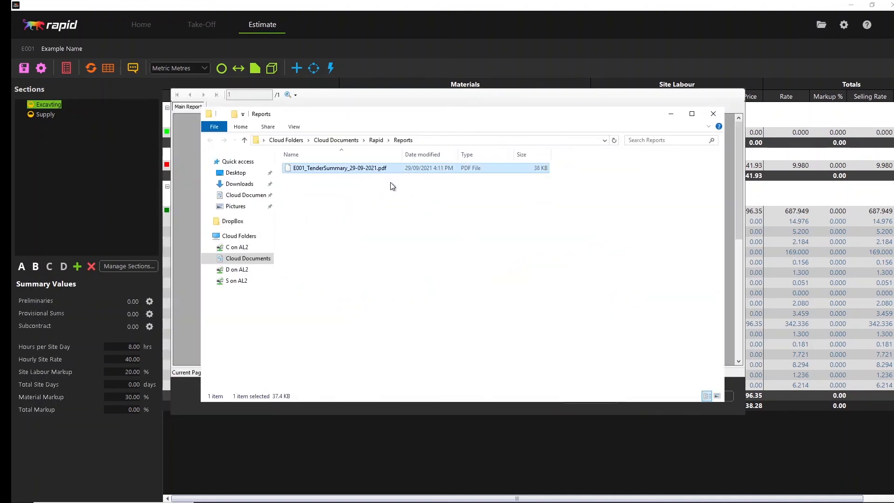
right_click(389, 170)
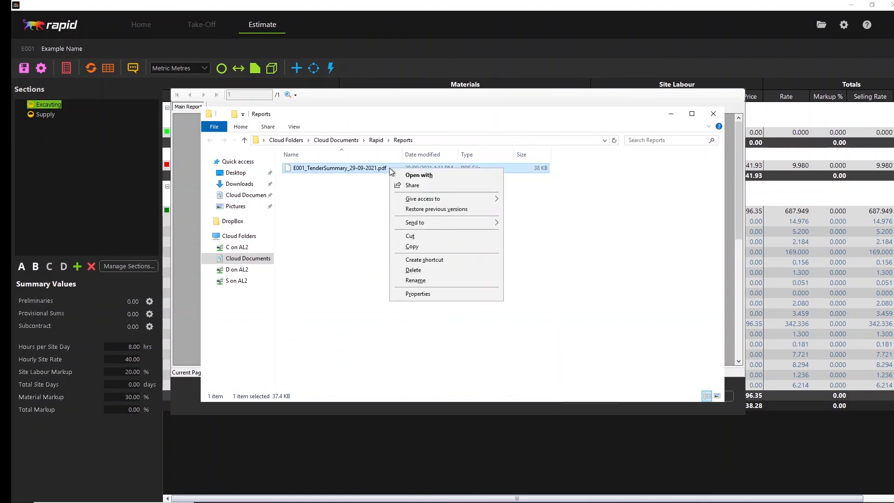
click(412, 247)
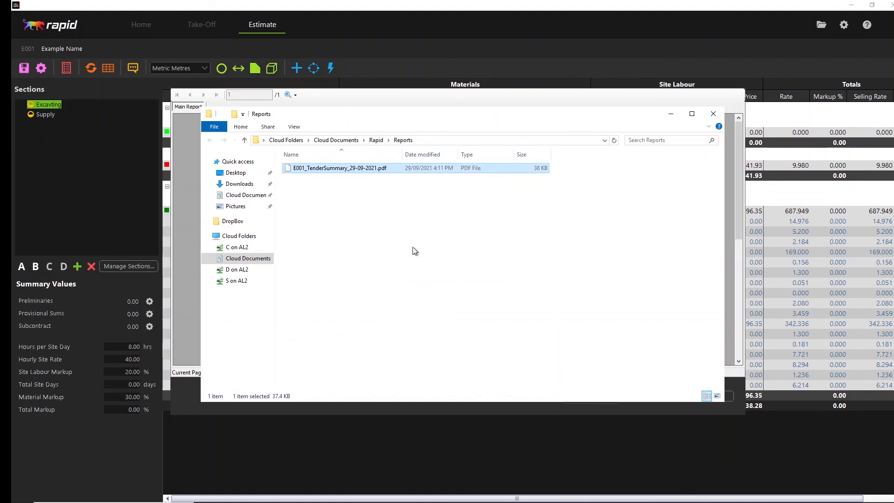
click(854, 7)
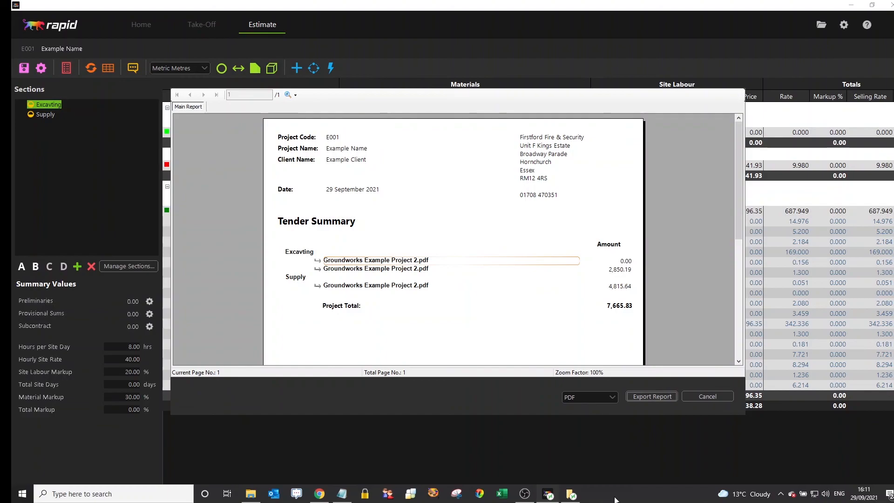
right_click(616, 496)
click(653, 432)
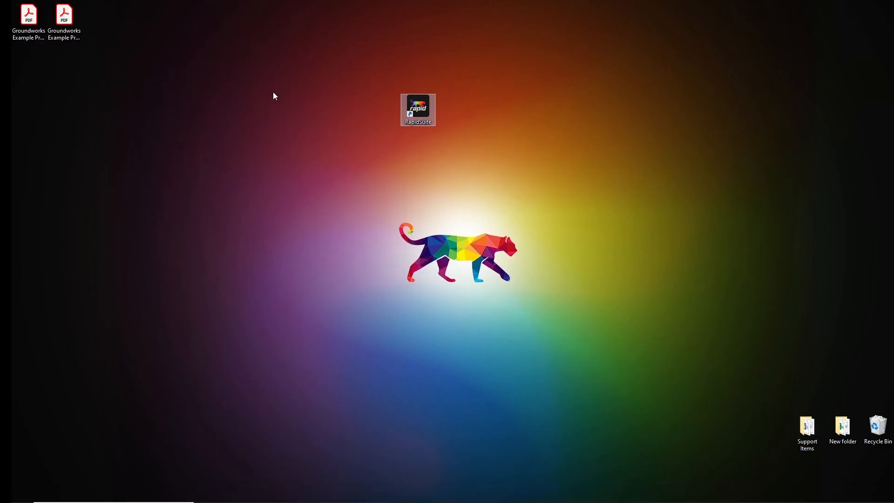
right_click(316, 151)
click(312, 160)
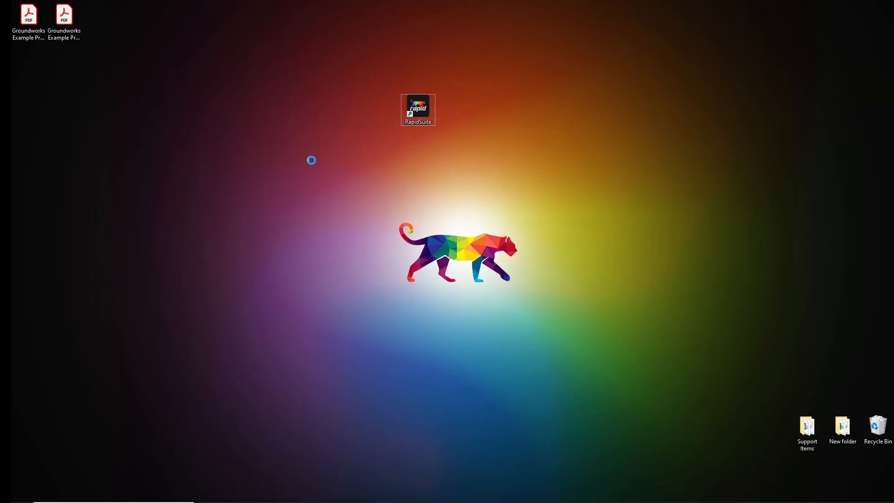
click(286, 158)
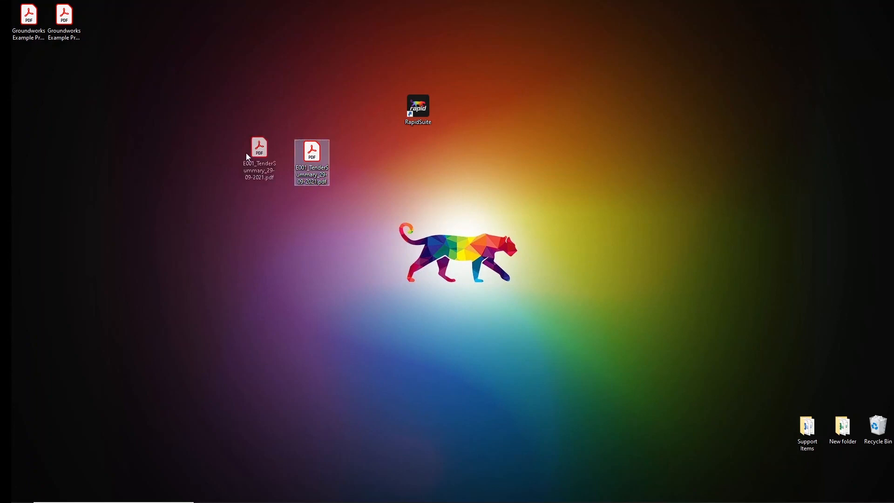
drag(246, 156, 298, 115)
Step: Return to the Reports folder, view its parent Rapid folder, and minimise the file window
mouse_move(608, 496)
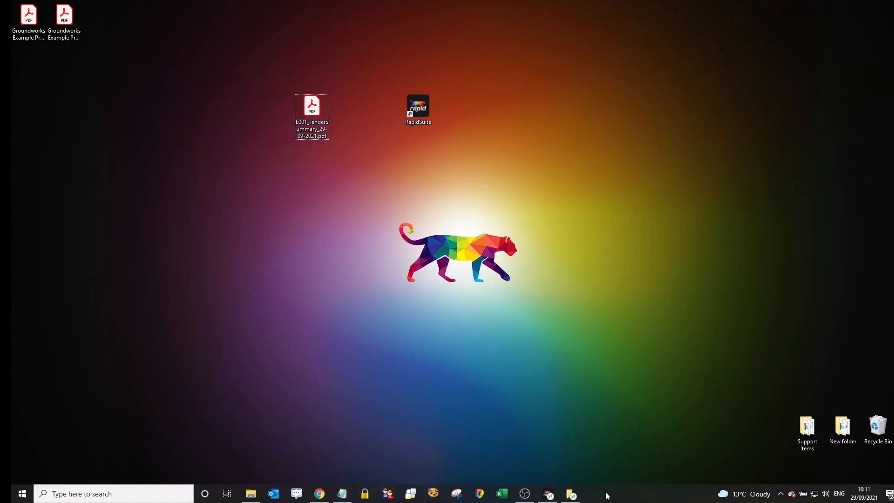
click(571, 495)
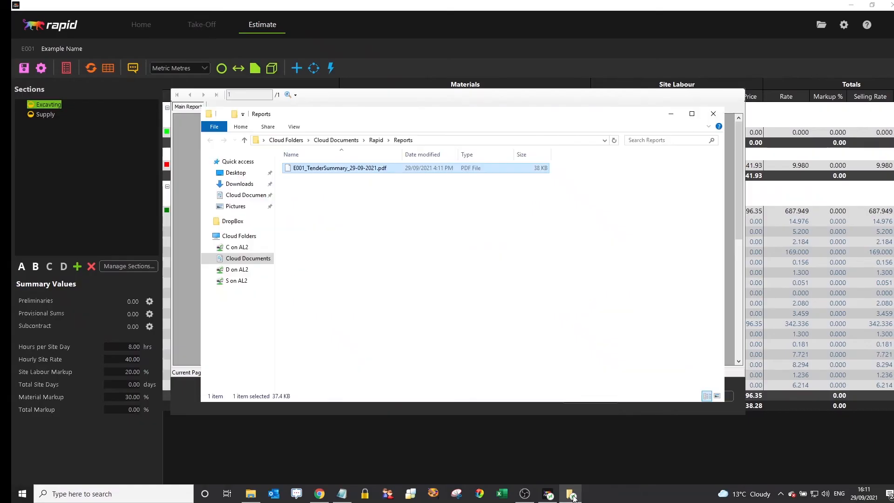
click(376, 141)
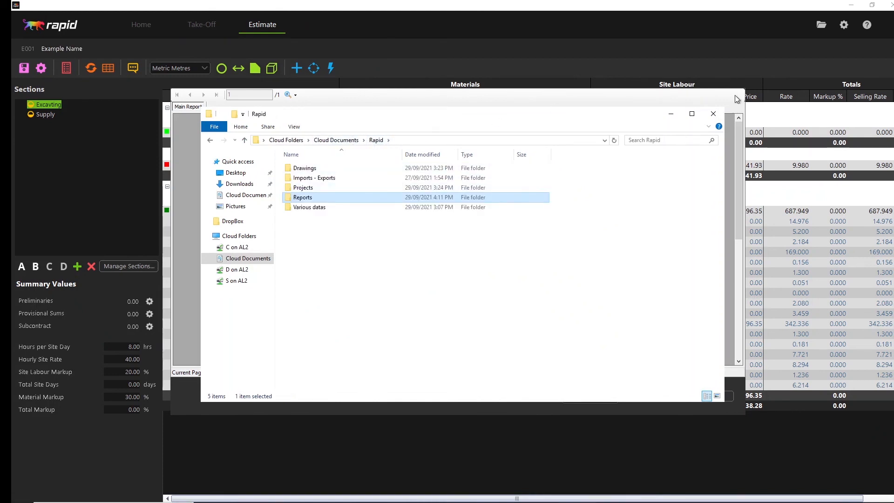
click(671, 114)
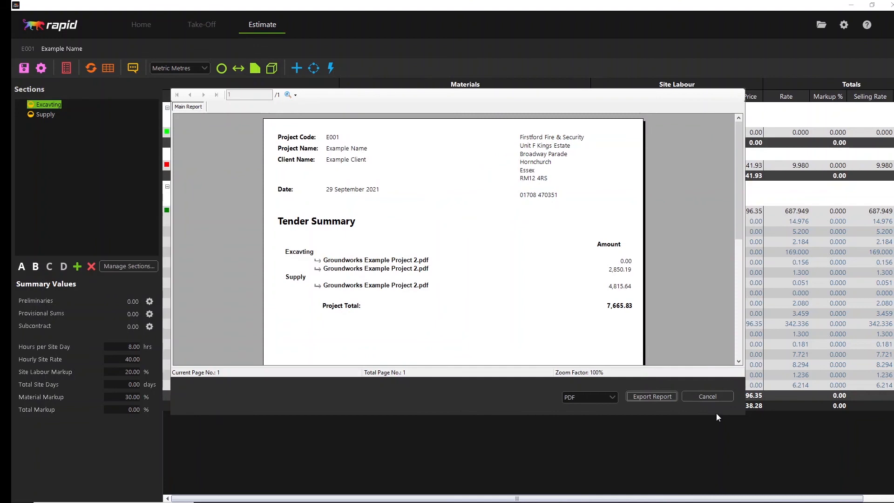
Step: View the Schedule of Rates and Summary of Quantities previews without exporting them, and close the report selection
click(704, 396)
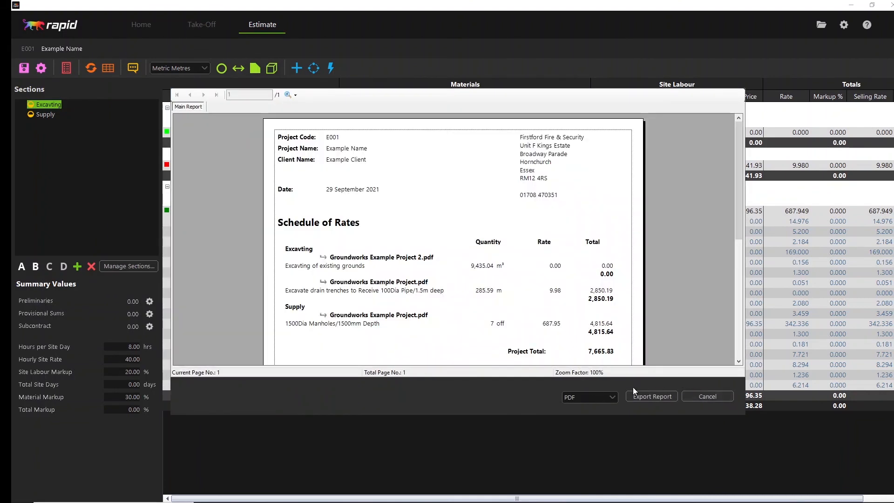
click(708, 397)
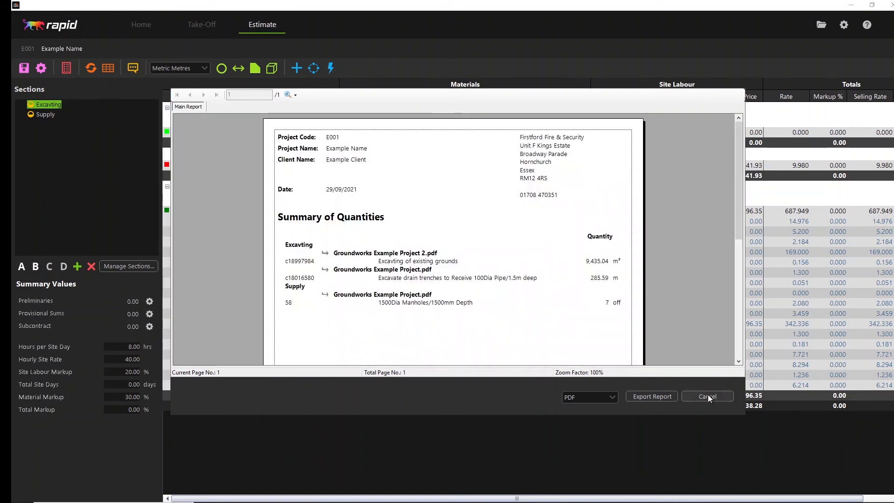
click(708, 397)
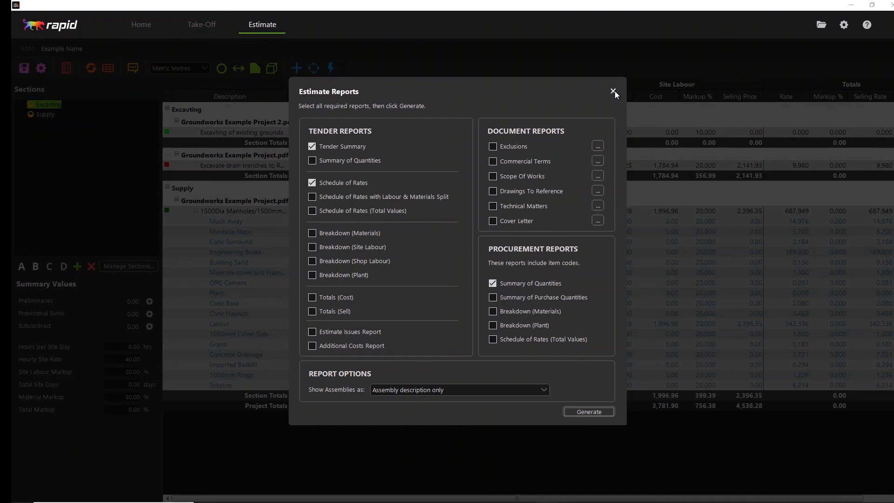
click(613, 91)
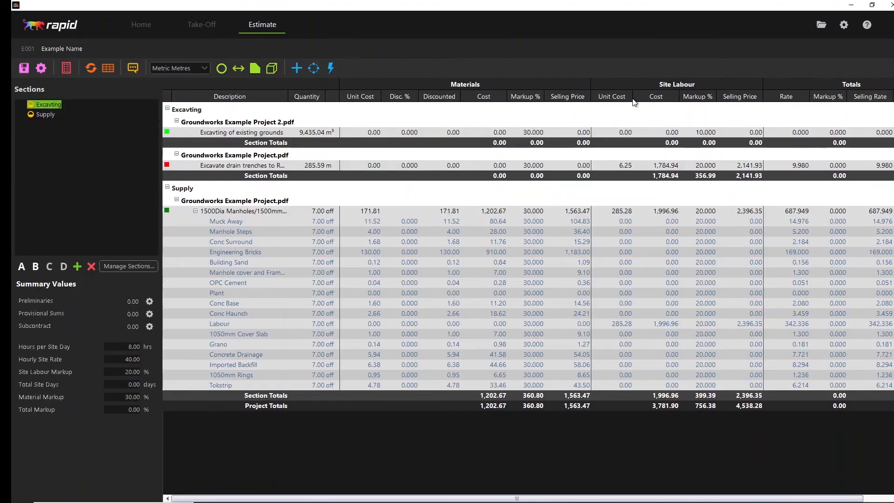
Step: Save the project and exit to the project list
click(147, 23)
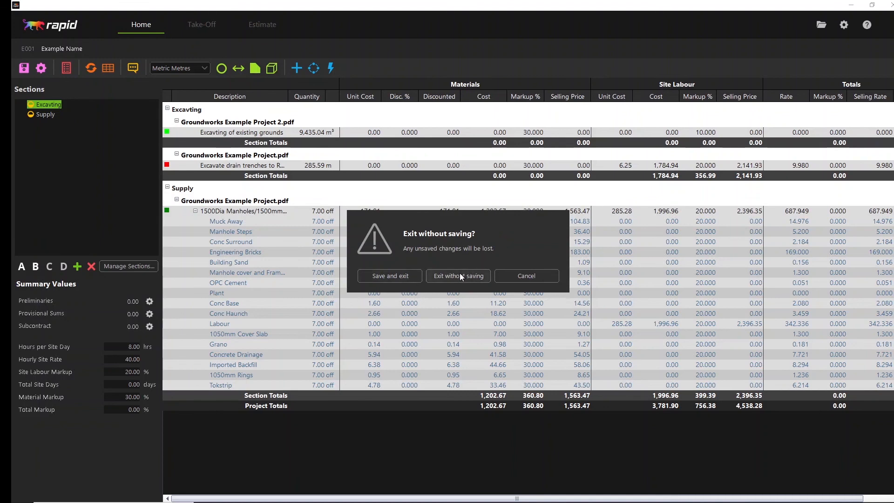
click(400, 274)
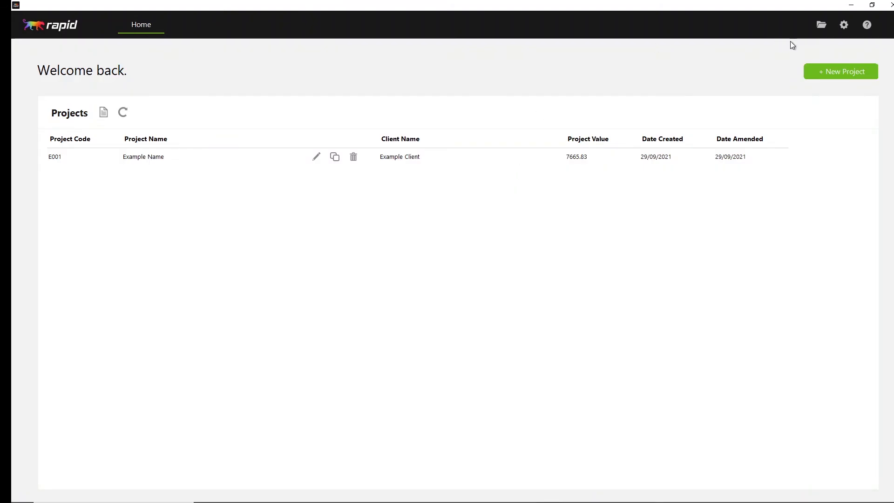
Step: Examine the drawing files stored in the Drawings folder of project E001, and close the file window
click(822, 26)
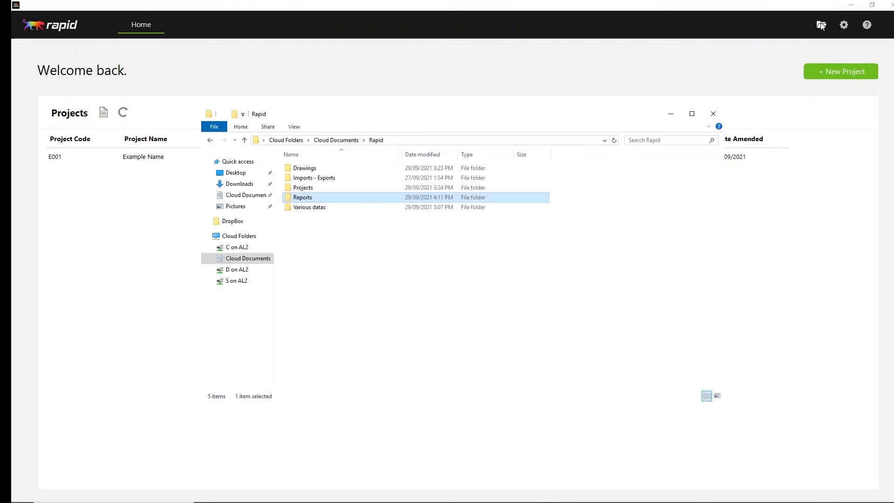
double_click(345, 187)
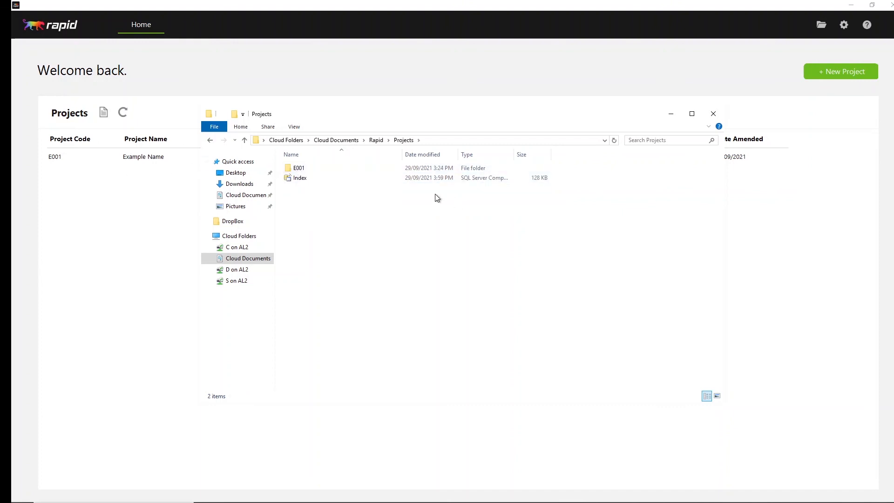
double_click(359, 168)
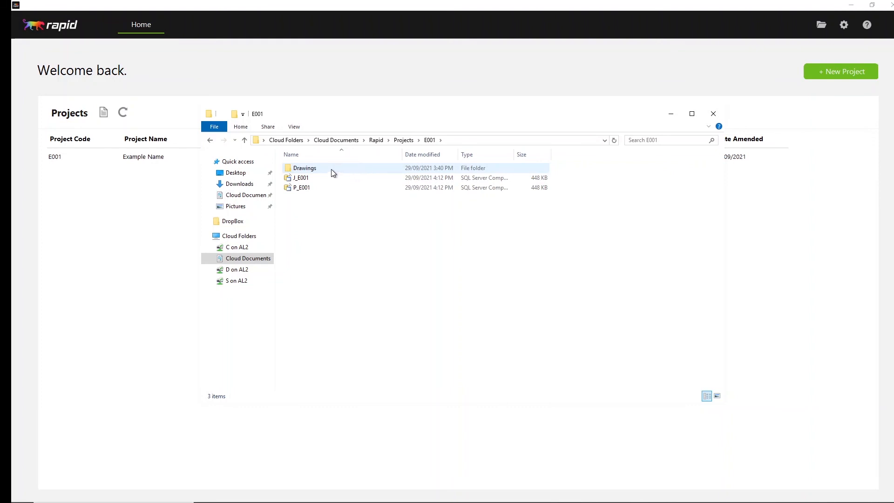
double_click(333, 171)
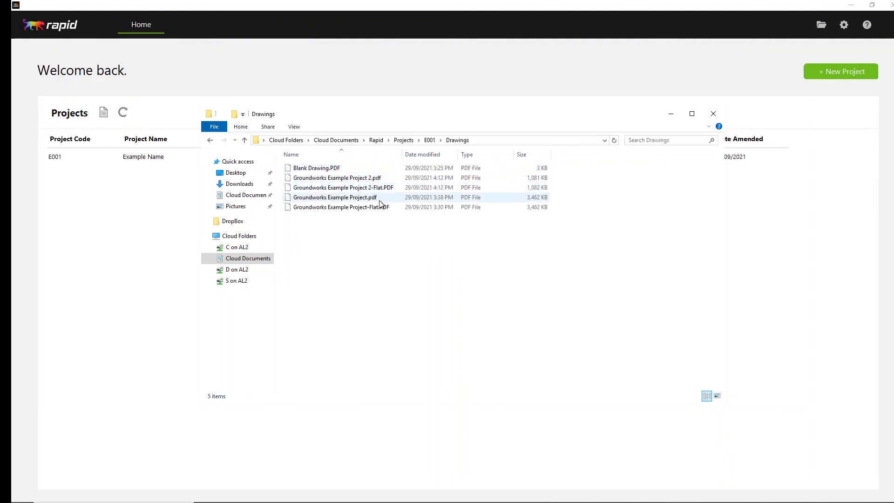
click(714, 114)
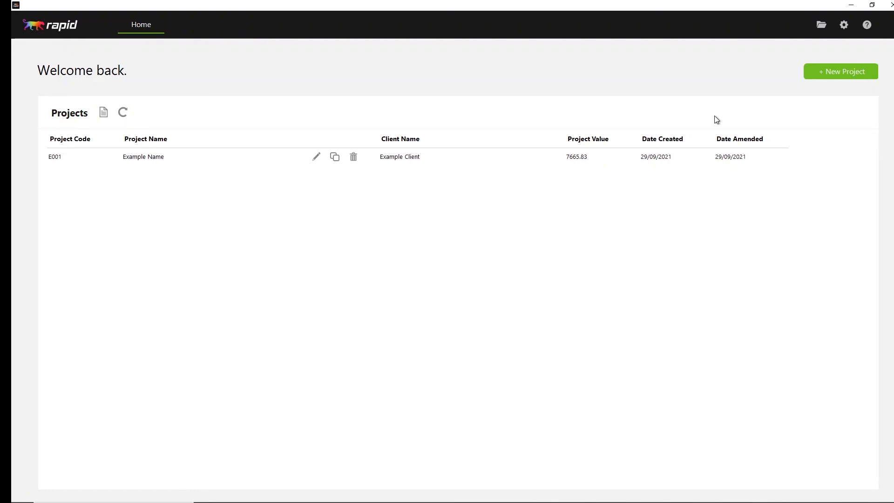
Step: Open the Contact us support window
click(867, 26)
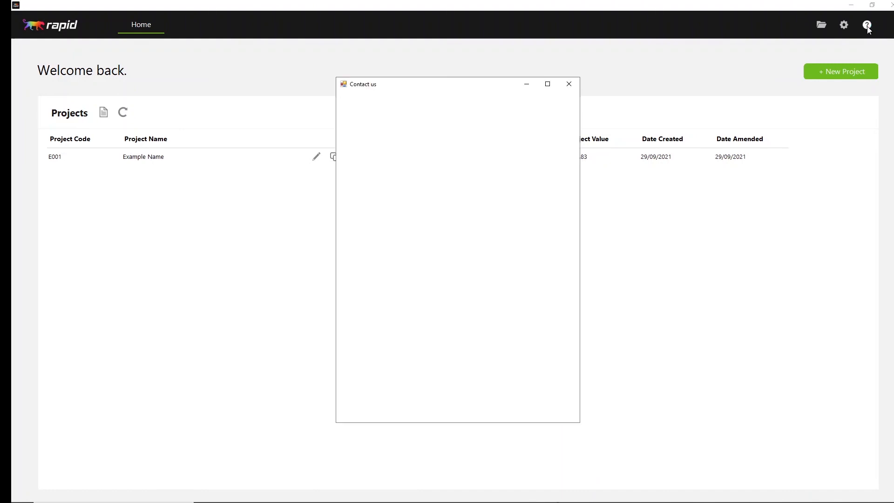